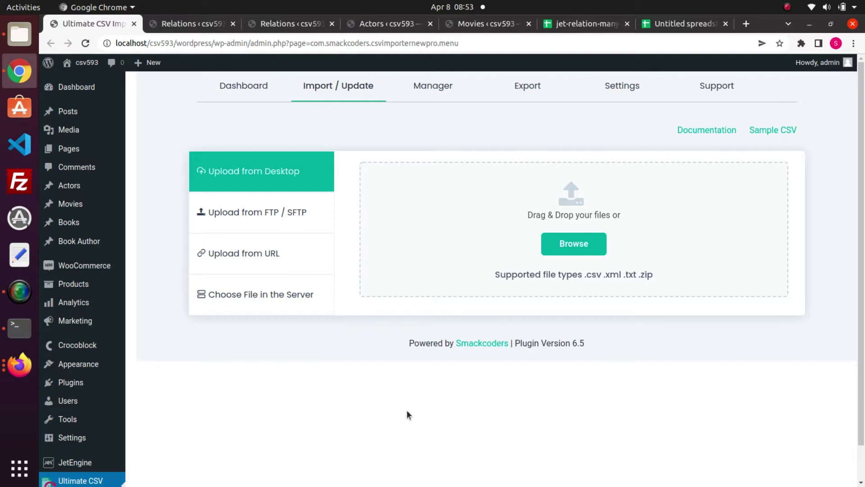
# - Open the Movies to Actors many-to-many relation from the JetEngine relations list
pyautogui.click(198, 23)
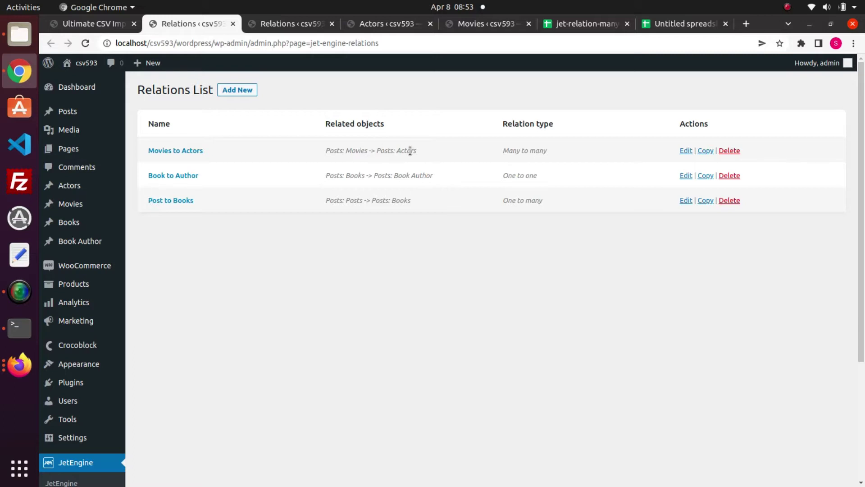
pyautogui.click(296, 25)
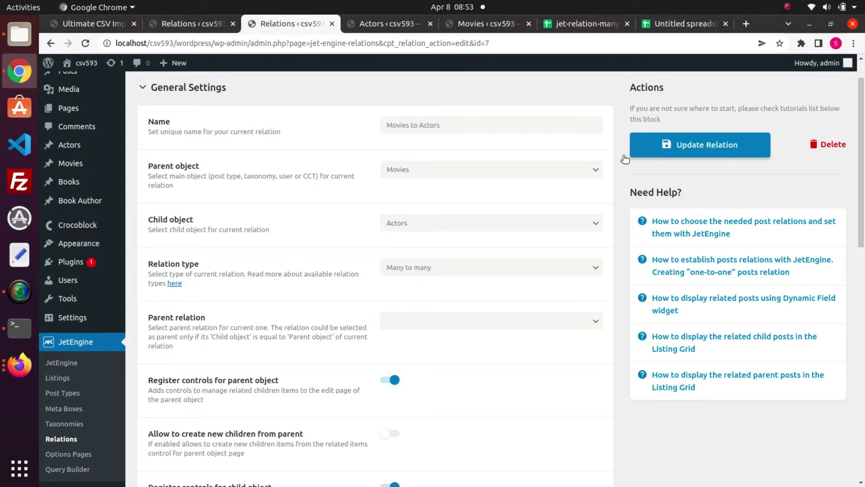
# - Expand the relation's movie_genres, movie_story_feedback and movie_language meta fields to show their options
pyautogui.moveTo(862, 211); pyautogui.dragTo(864, 396)
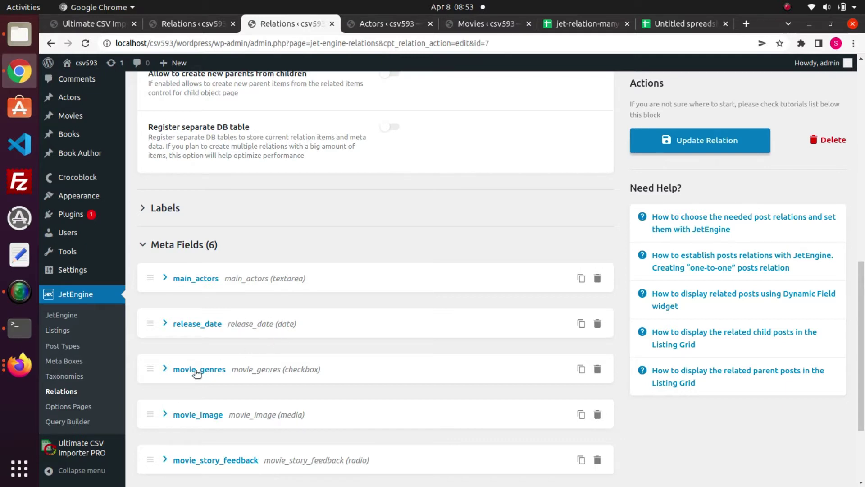
pyautogui.click(165, 369)
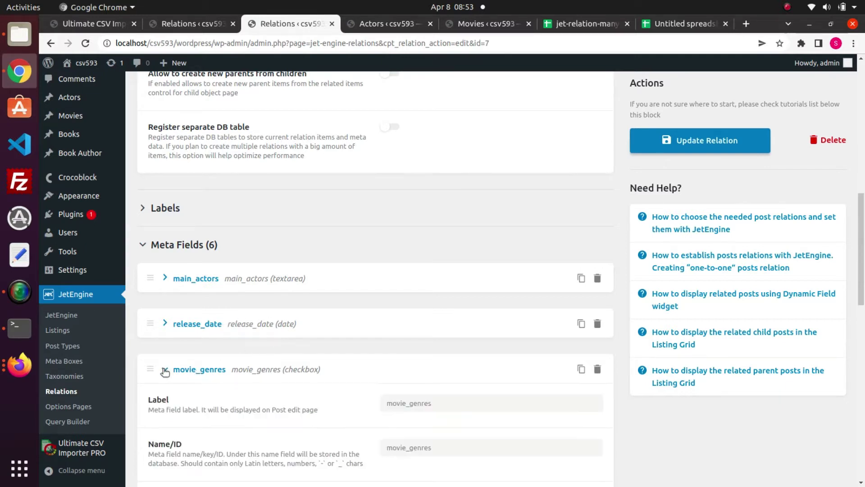
pyautogui.scroll(-8, 371, 169)
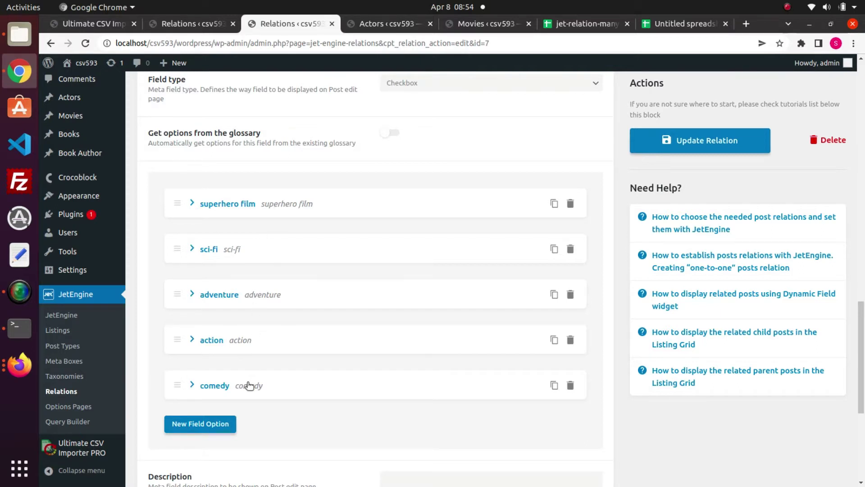
pyautogui.scroll(-5, 364, 299)
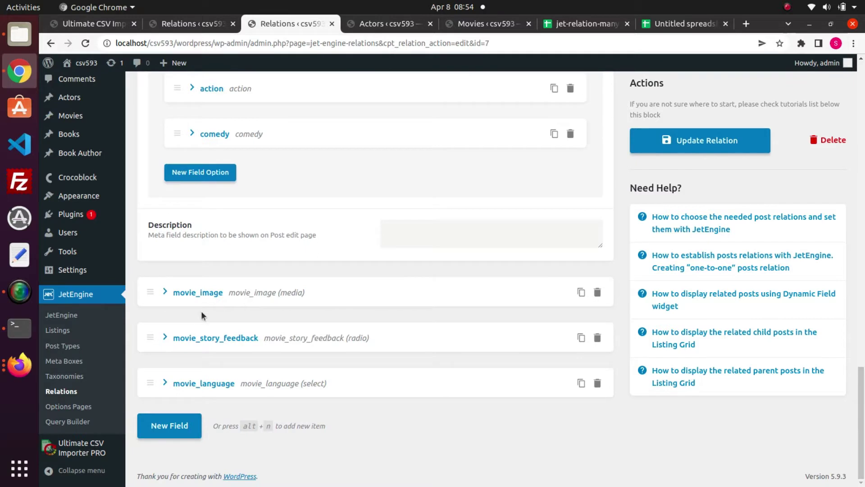
pyautogui.click(165, 337)
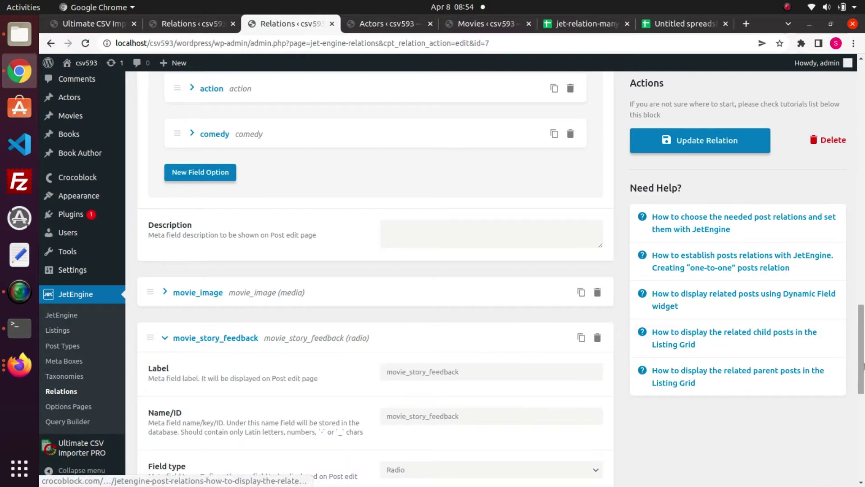
pyautogui.scroll(-7, 534, 306)
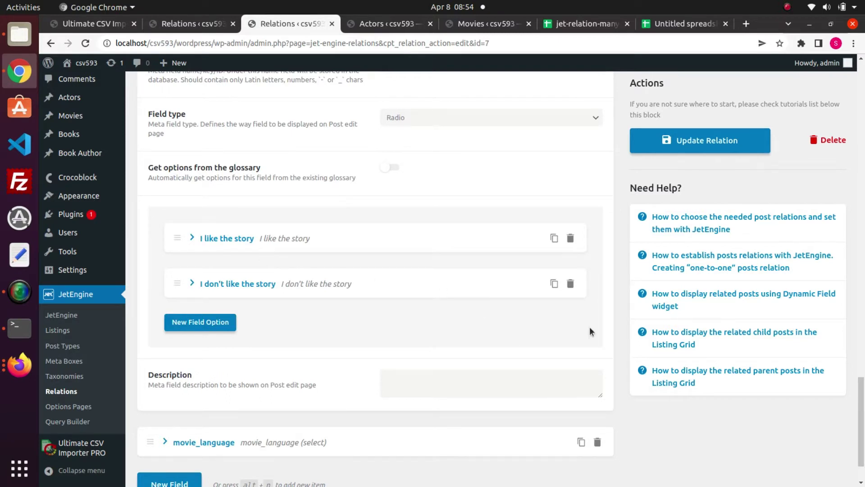
pyautogui.scroll(-1, 405, 342)
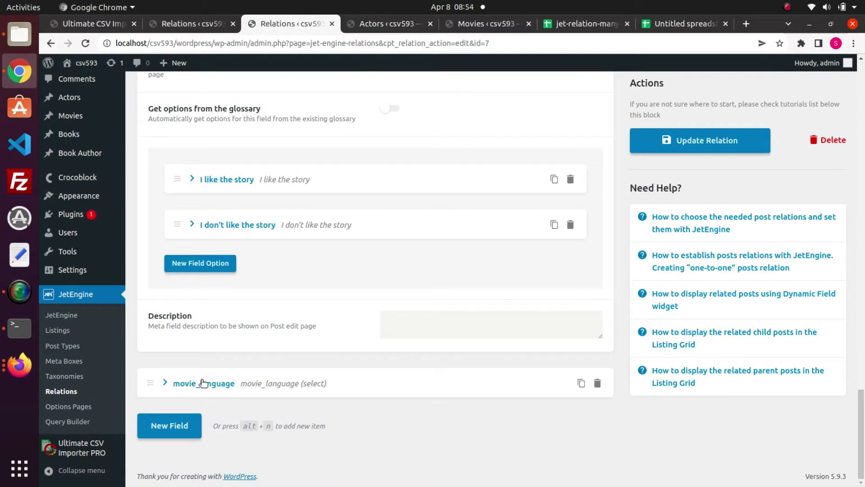
pyautogui.click(181, 385)
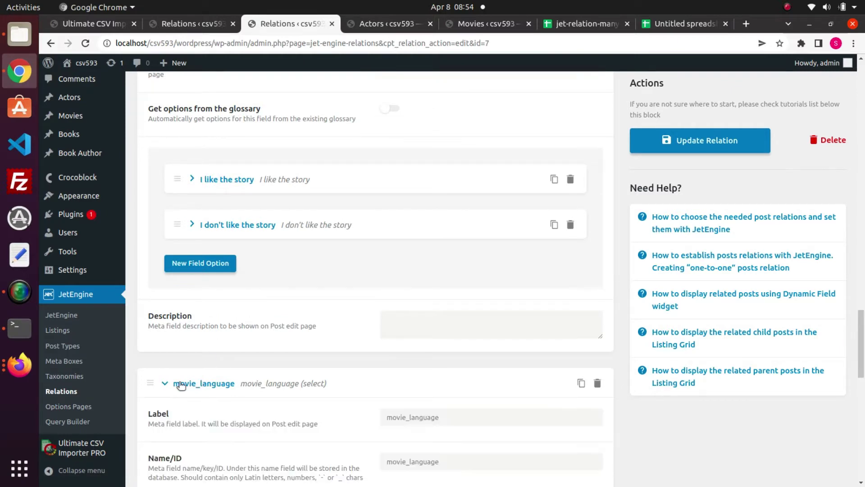
pyautogui.moveTo(862, 356); pyautogui.dragTo(862, 391)
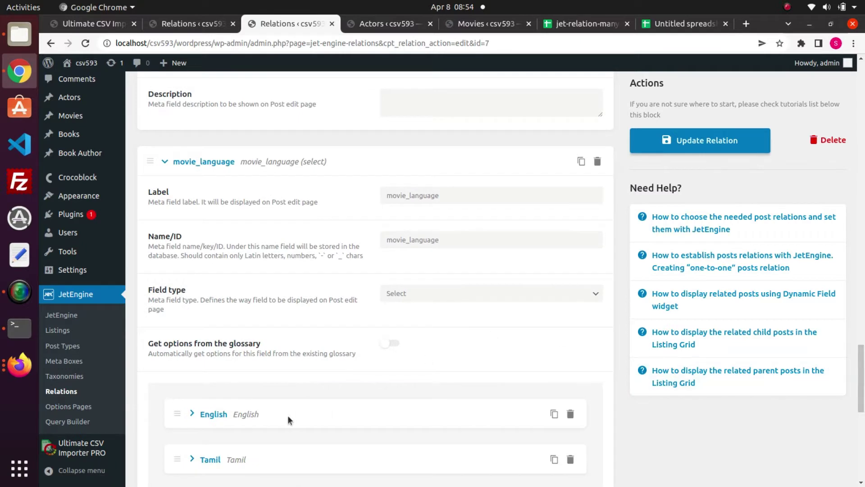
pyautogui.scroll(-6, 398, 305)
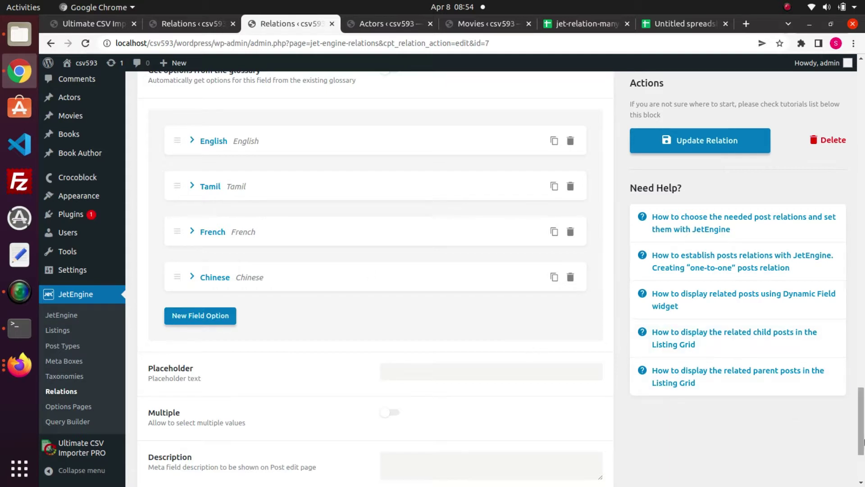
pyautogui.moveTo(862, 442); pyautogui.dragTo(862, 468)
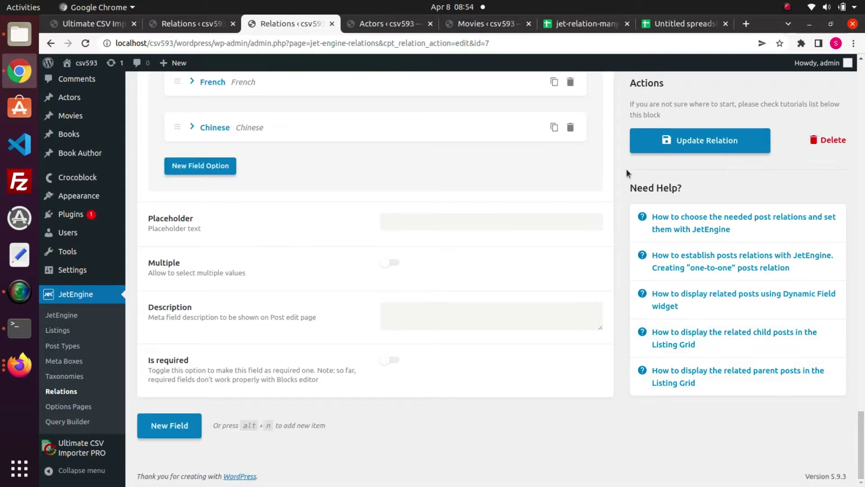
# - In the jet-relation-many-many-import sheet, read the post_title and post_content cells for Avengers: Infinity War
pyautogui.click(559, 23)
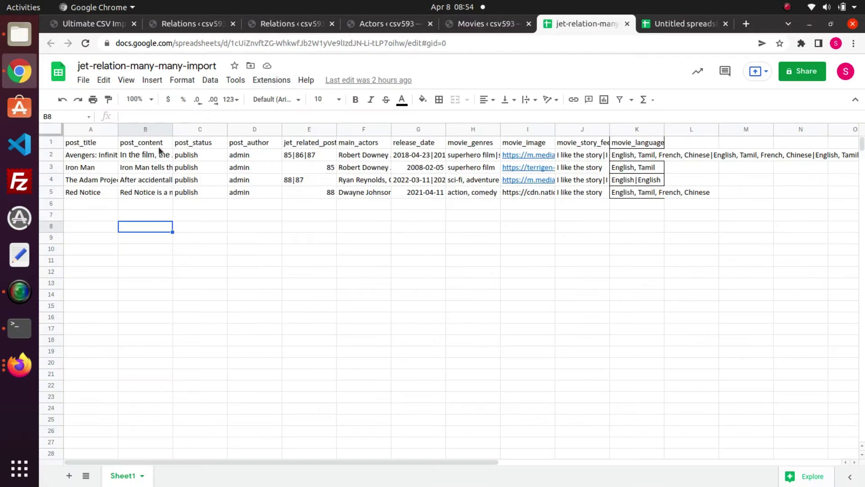
pyautogui.click(92, 147)
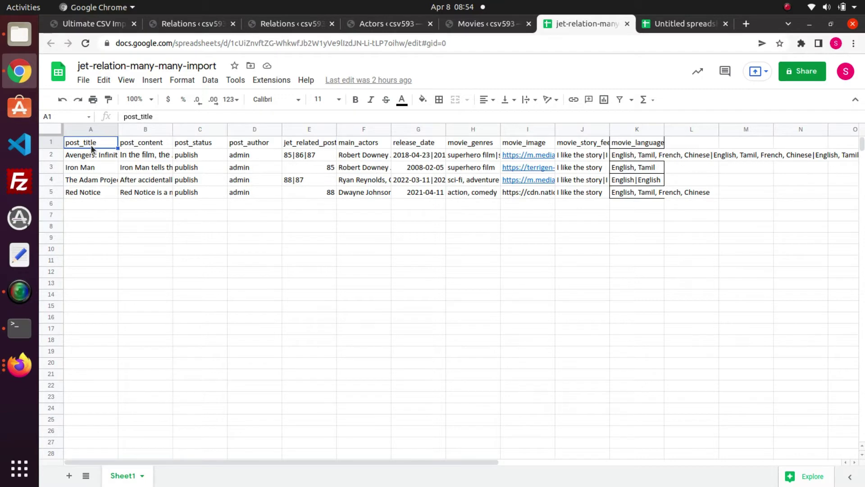
pyautogui.click(97, 154)
pyautogui.doubleClick(98, 154)
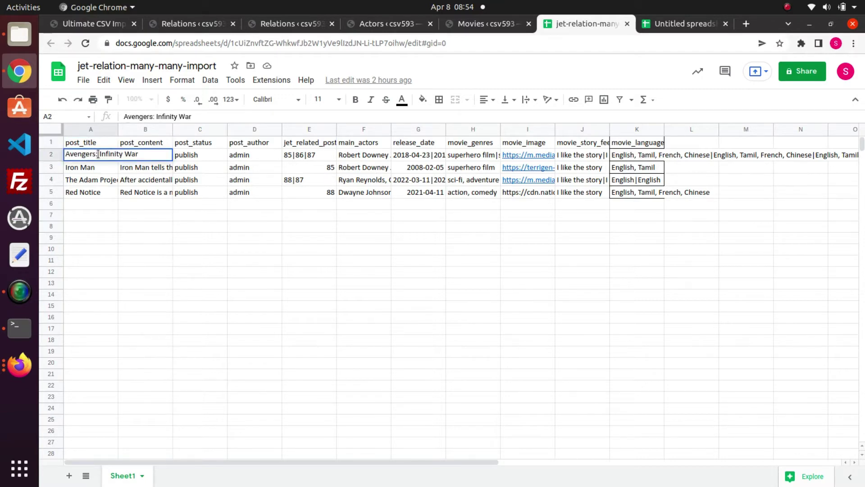
pyautogui.click(136, 144)
pyautogui.doubleClick(135, 143)
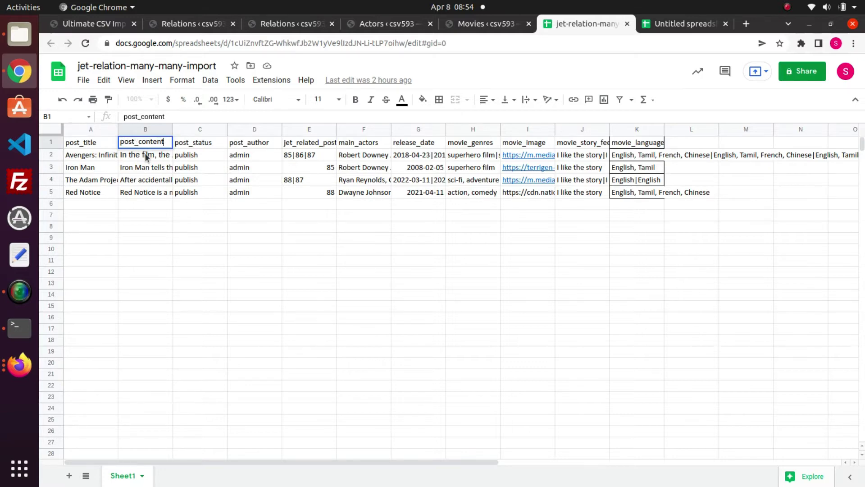
pyautogui.tripleClick(145, 153)
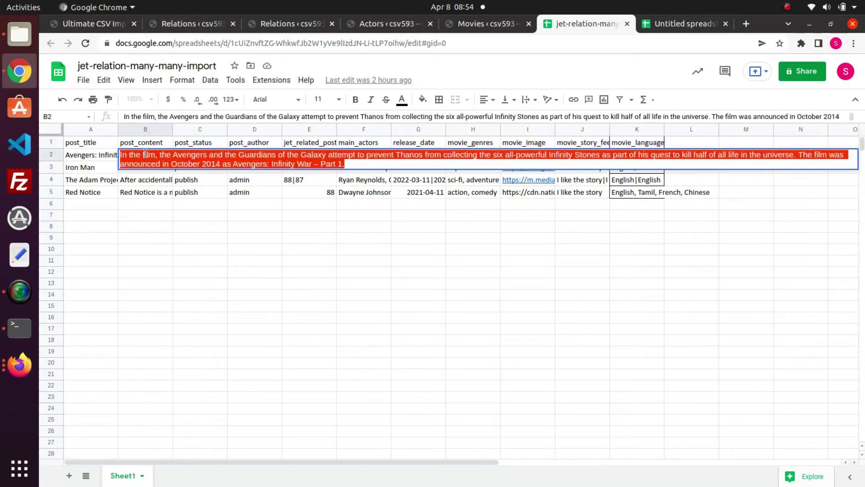
# - Check row 2's post_status, post_author, jet_related_post (85|86|87) and main_actors values
pyautogui.doubleClick(186, 143)
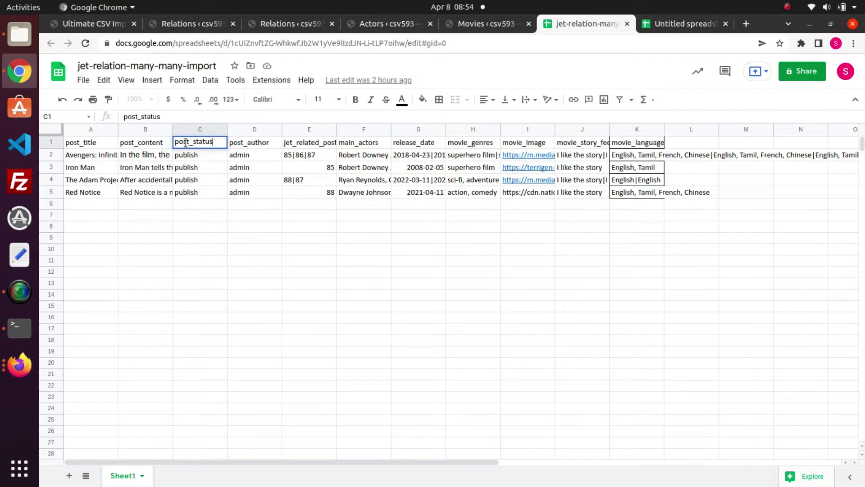
pyautogui.click(195, 156)
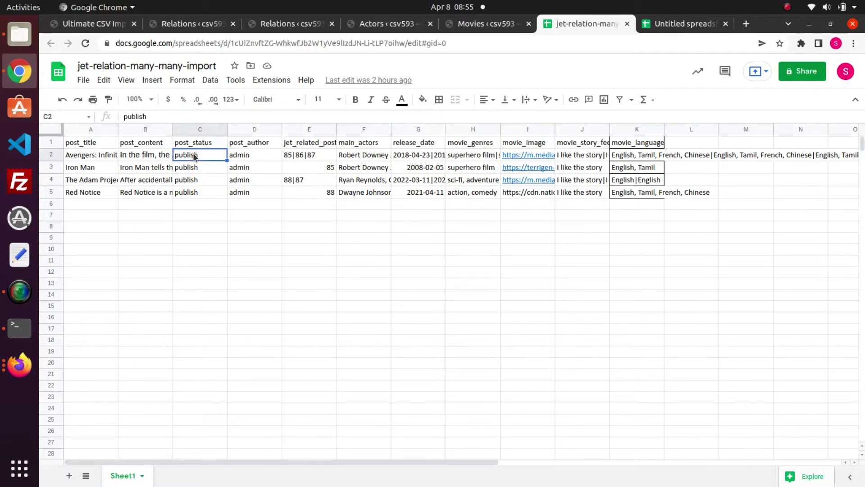
pyautogui.click(238, 148)
pyautogui.doubleClick(243, 154)
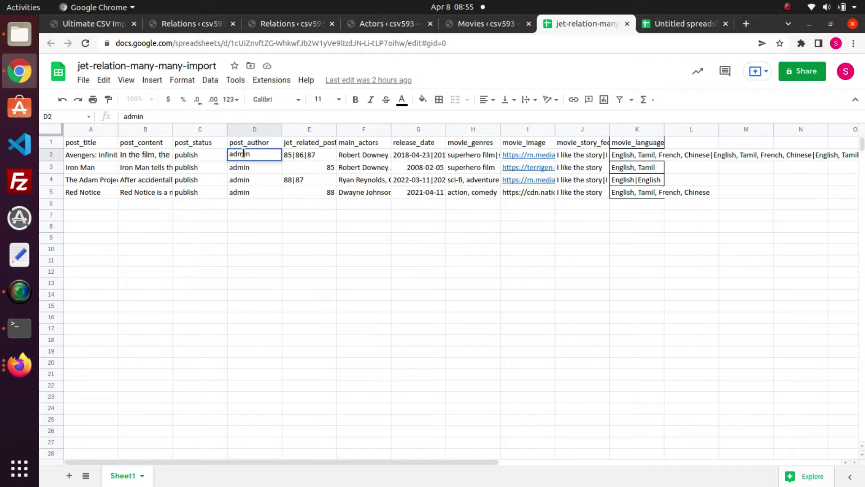
pyautogui.doubleClick(304, 142)
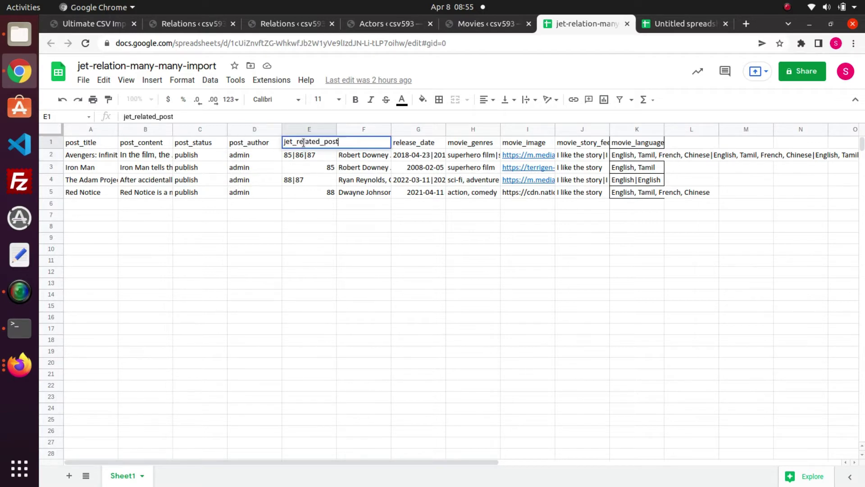
pyautogui.click(306, 156)
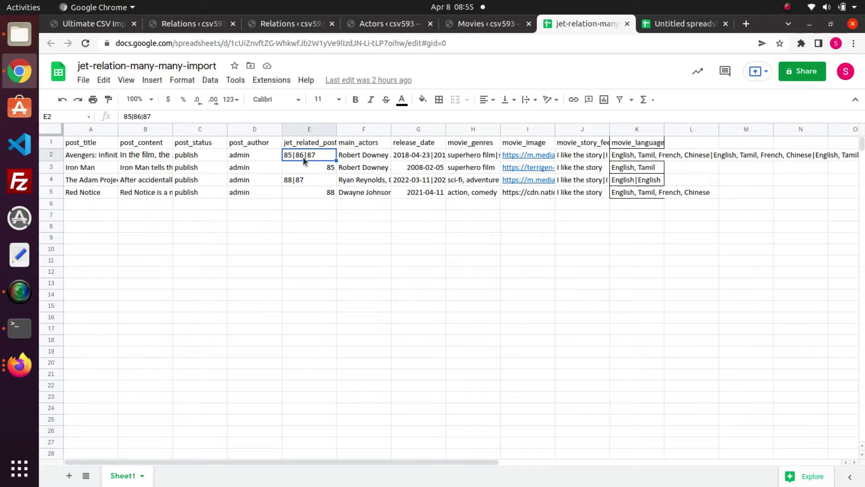
pyautogui.doubleClick(357, 142)
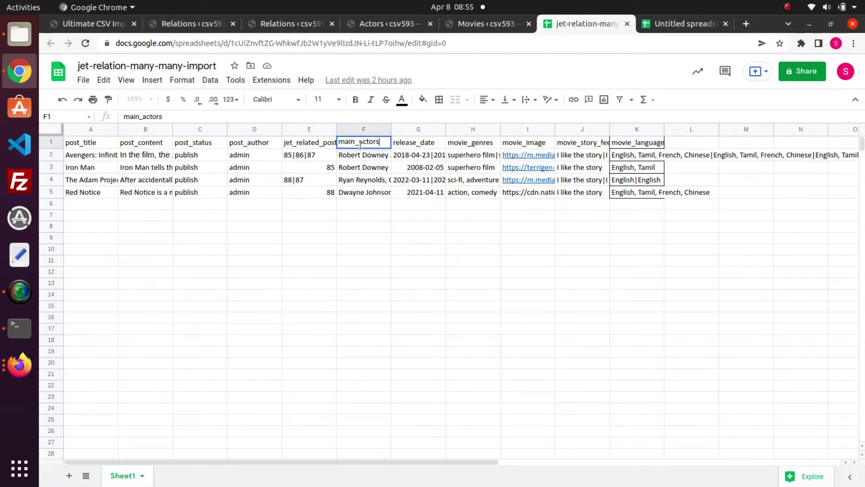
pyautogui.doubleClick(358, 153)
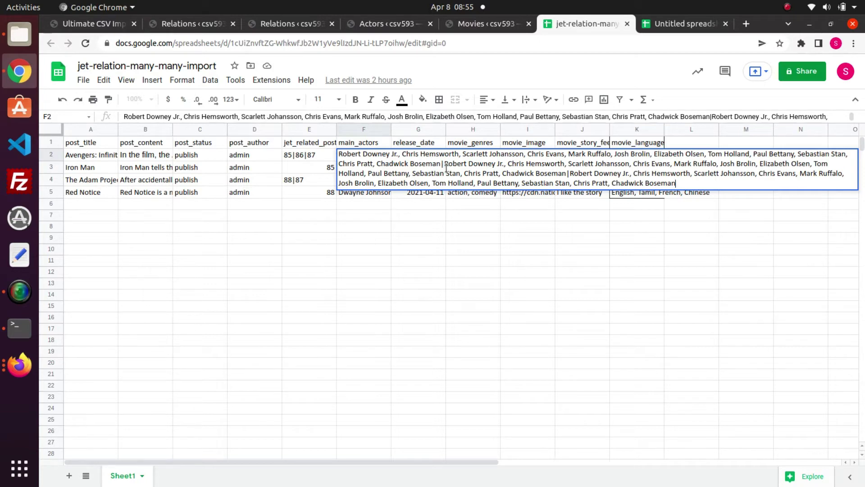
# - Read the release_date value and the full movie_genres entries in rows 2 and 4
pyautogui.click(428, 143)
pyautogui.doubleClick(425, 152)
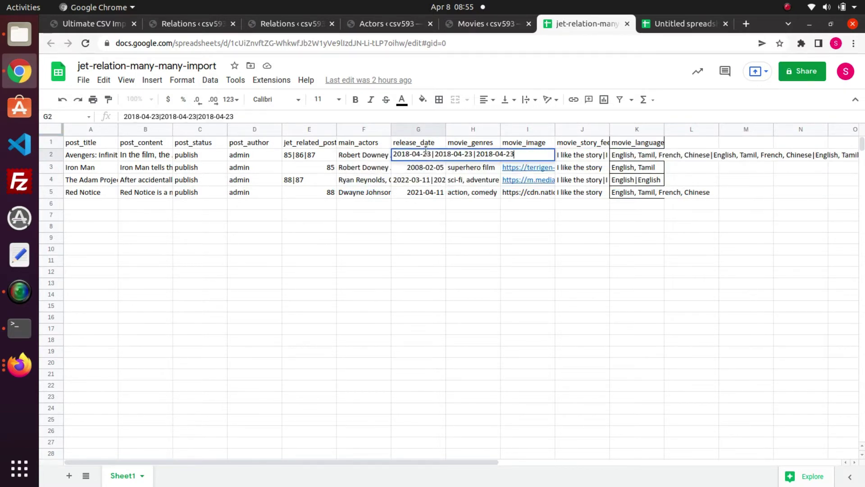
pyautogui.doubleClick(468, 141)
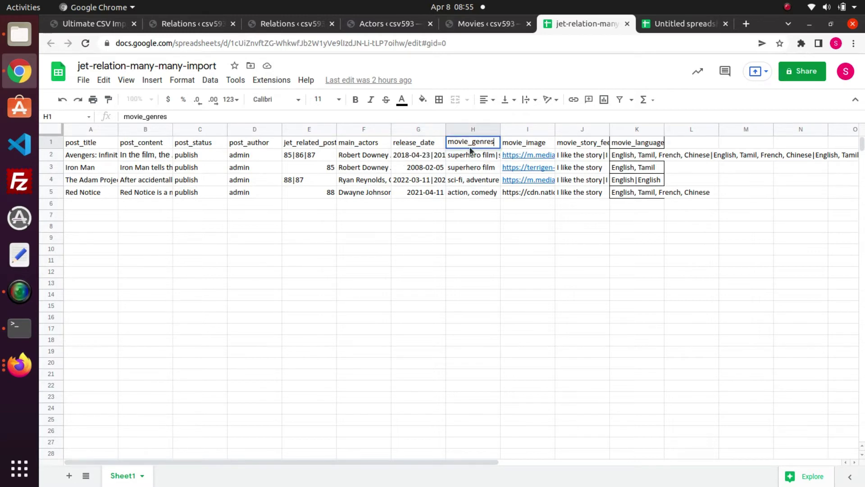
pyautogui.doubleClick(469, 153)
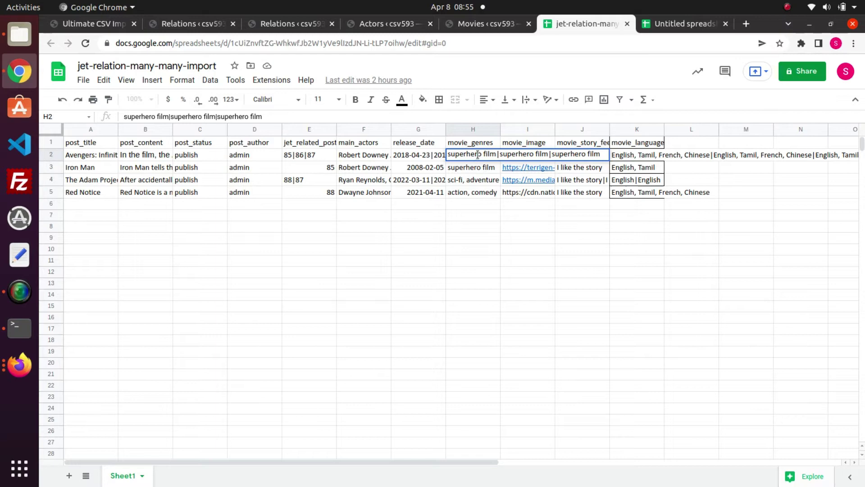
pyautogui.doubleClick(468, 180)
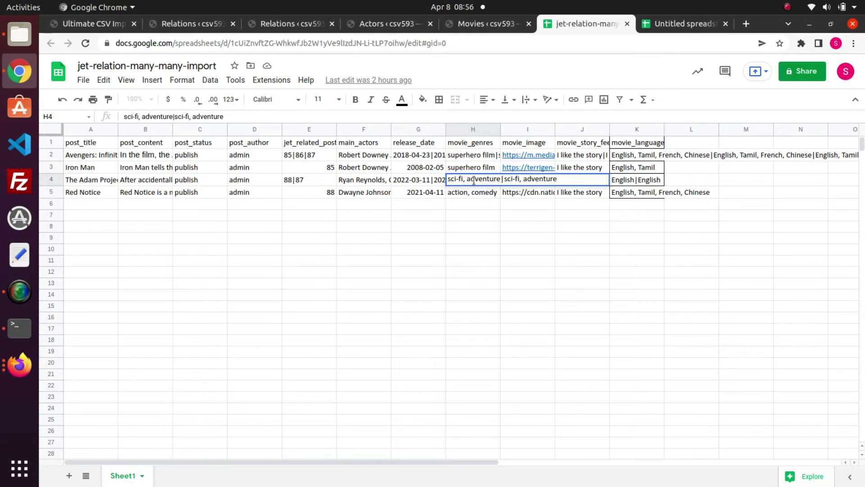
# - Read row 2's full movie_image URLs, movie_story_feedback text and movie_language list
pyautogui.doubleClick(510, 143)
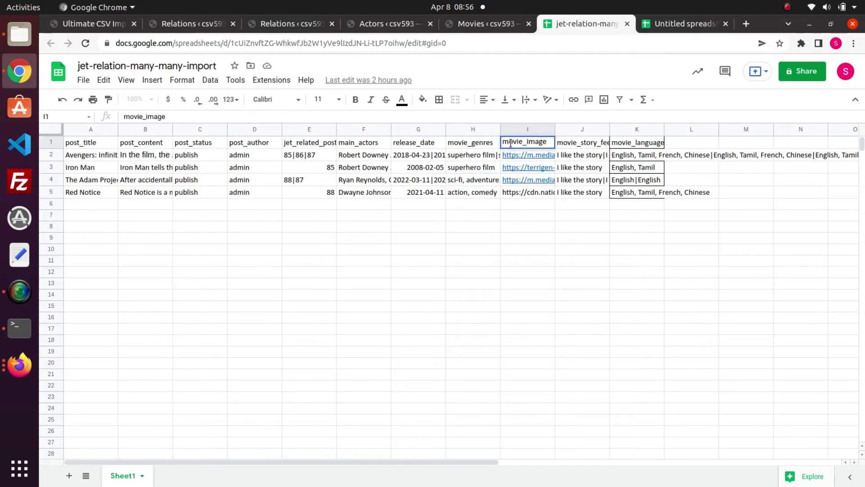
pyautogui.doubleClick(515, 154)
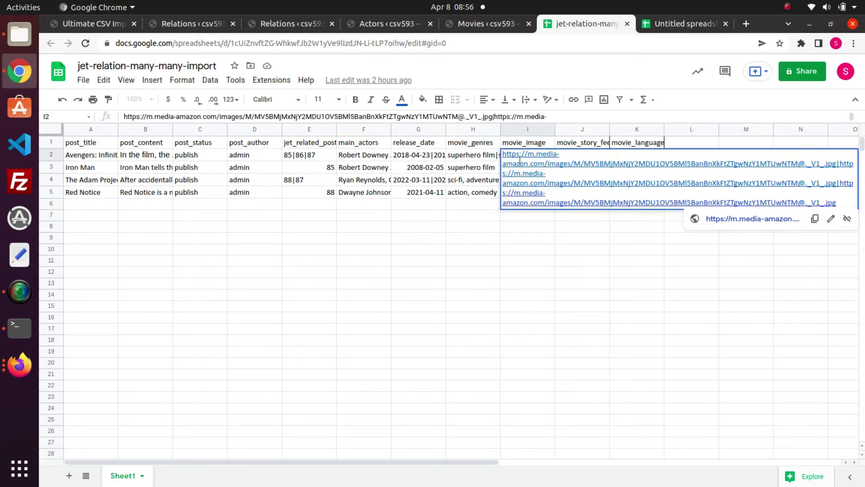
pyautogui.doubleClick(561, 142)
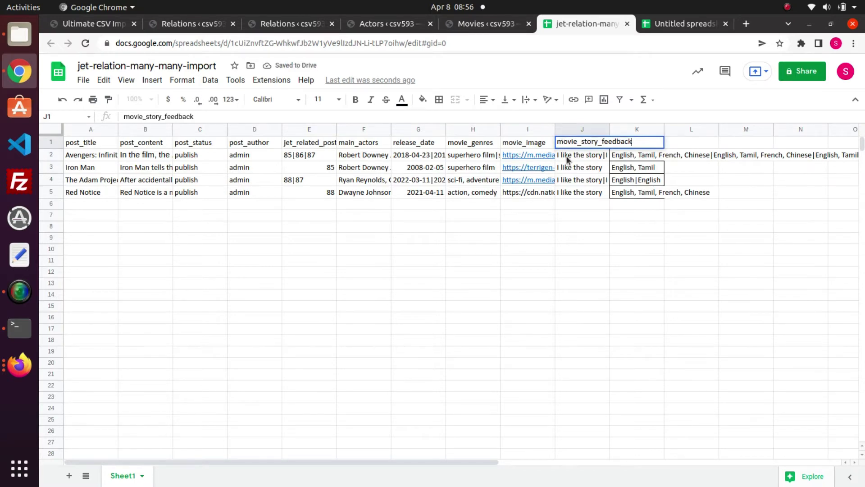
pyautogui.doubleClick(566, 155)
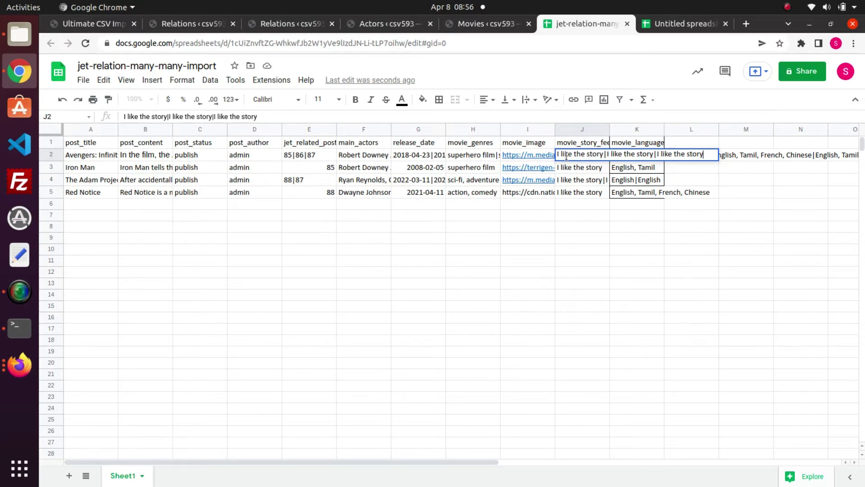
pyautogui.doubleClick(621, 143)
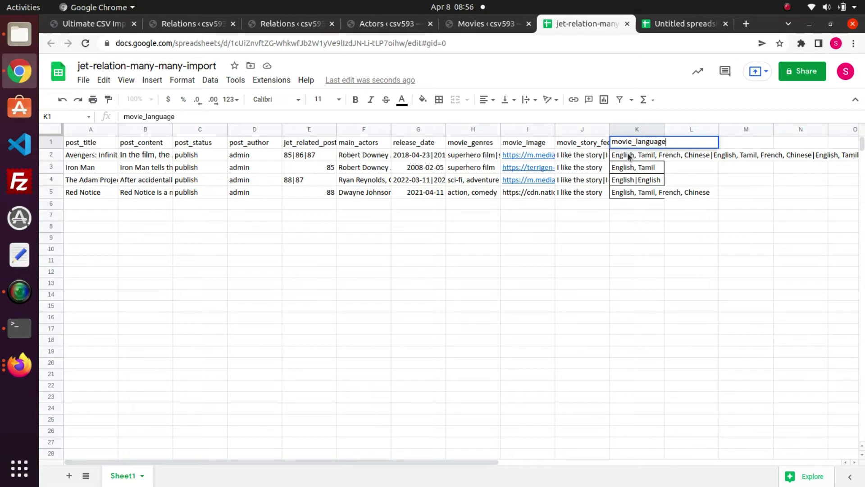
pyautogui.doubleClick(626, 156)
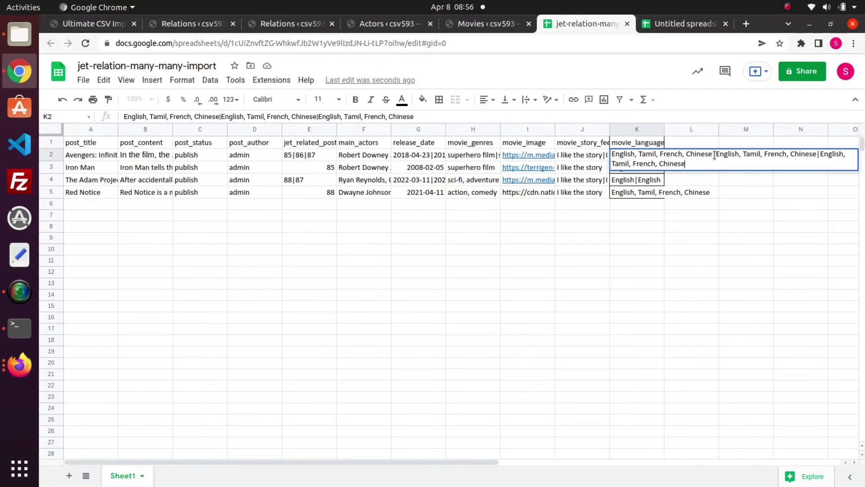
pyautogui.click(481, 236)
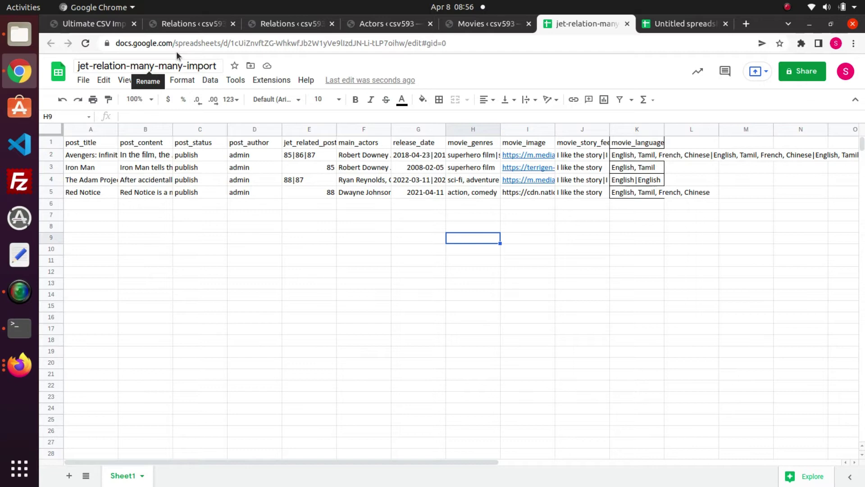
# - Upload jet-relation-many-many-import - Sheet1.csv into Ultimate CSV Importer Pro
pyautogui.click(104, 26)
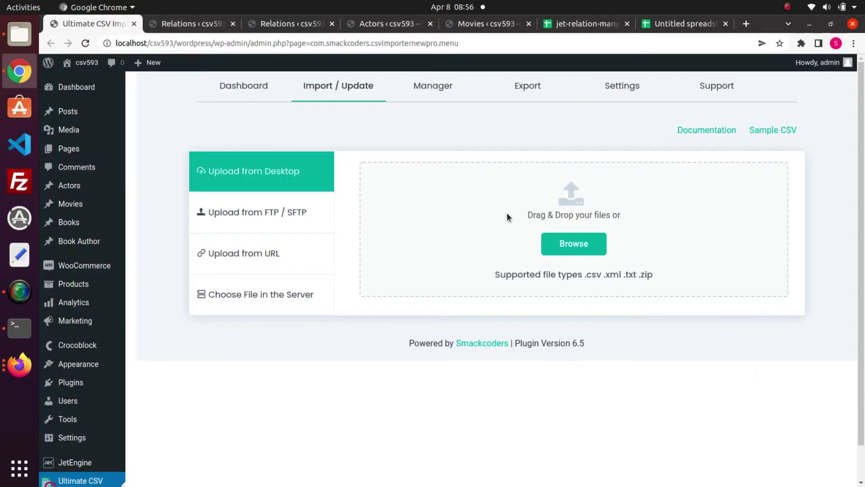
pyautogui.click(583, 238)
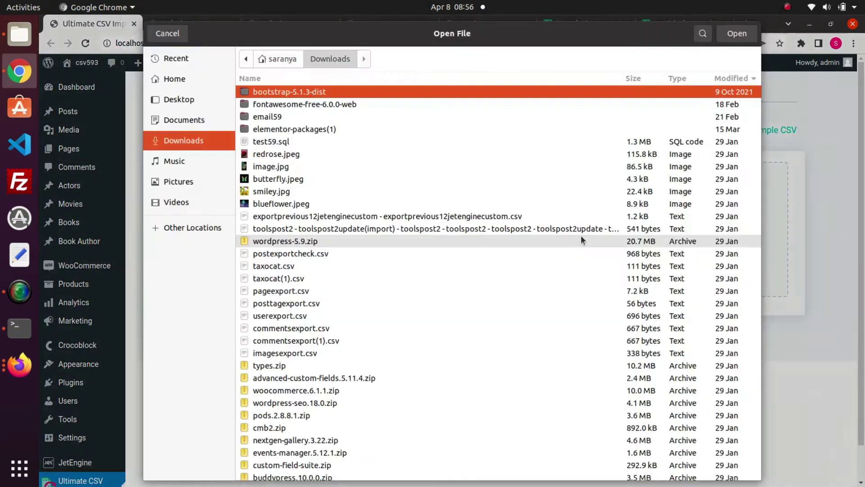
pyautogui.write('jet-')
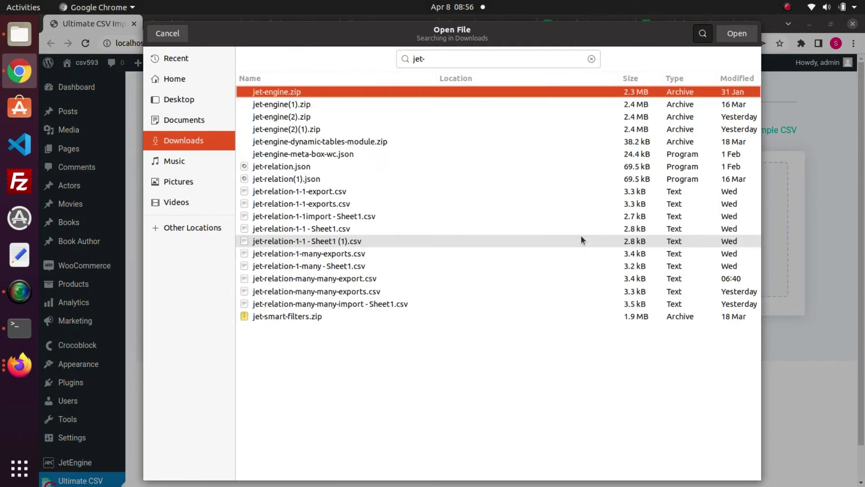
pyautogui.write('re')
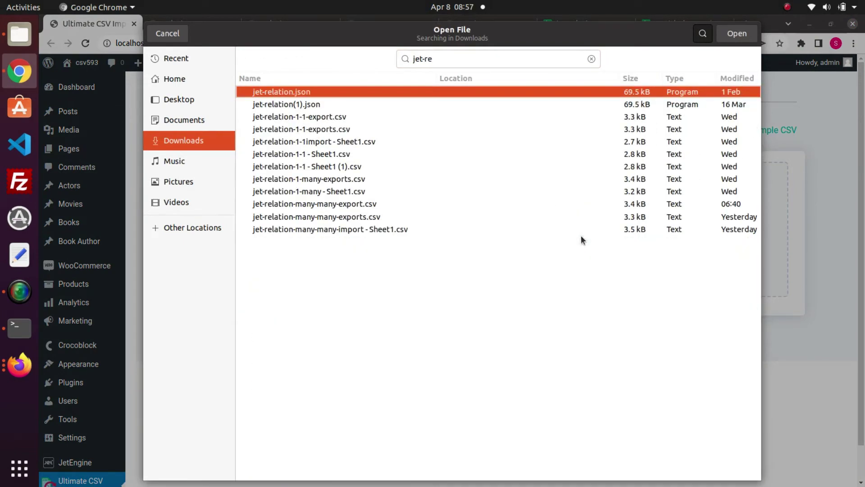
pyautogui.click(508, 229)
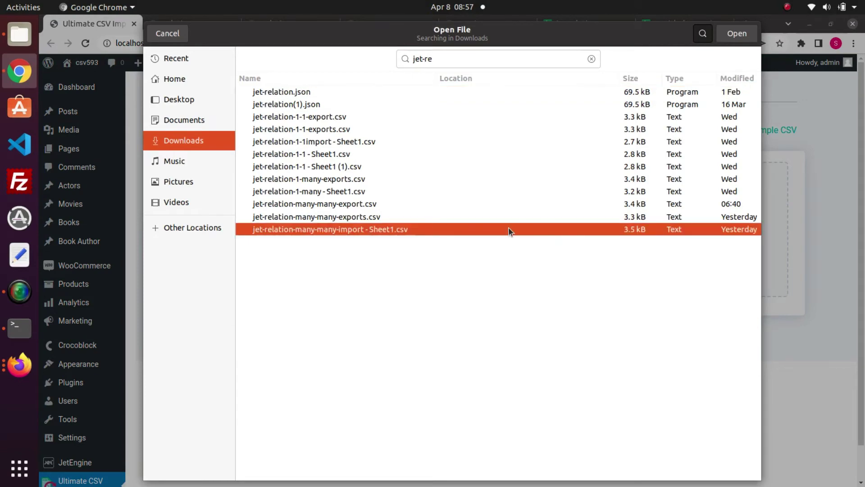
pyautogui.click(737, 34)
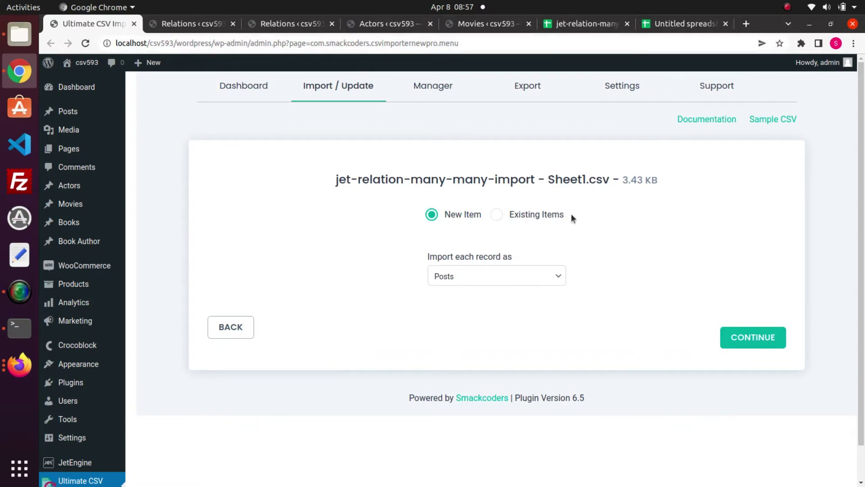
# - Set each record to import as a movies item
pyautogui.click(542, 272)
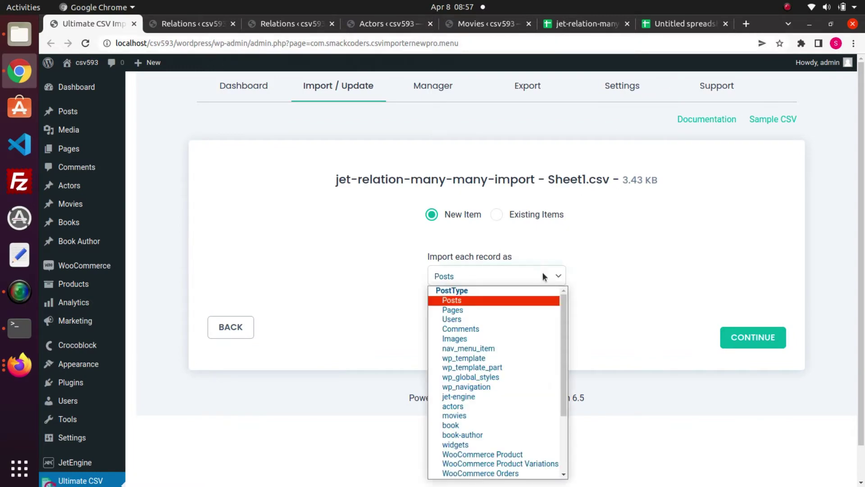
pyautogui.moveTo(565, 310); pyautogui.dragTo(562, 350)
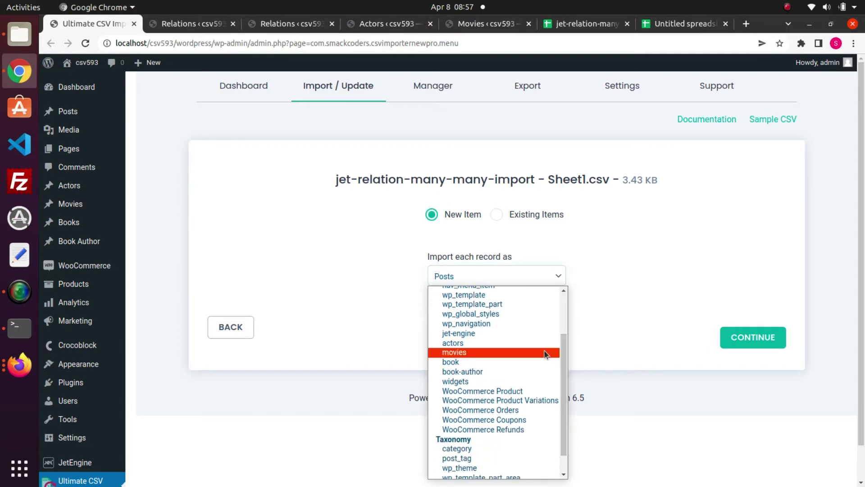
pyautogui.click(545, 354)
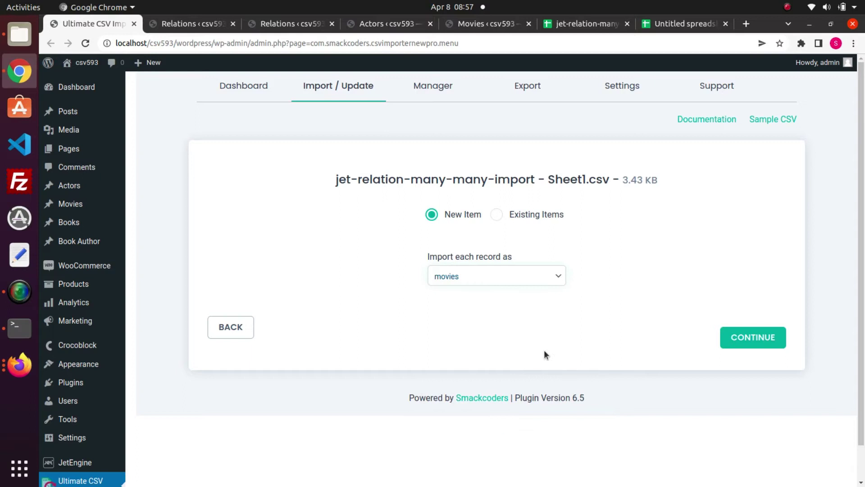
# - Expand Jet Engine Relations Fields and map main_actors, release_date and movie_genres to their CSV columns
pyautogui.click(750, 335)
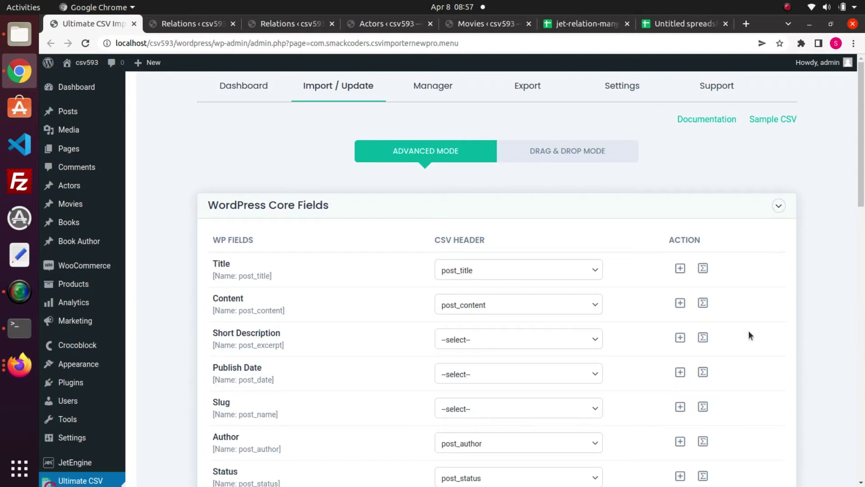
pyautogui.scroll(-3, 863, 211)
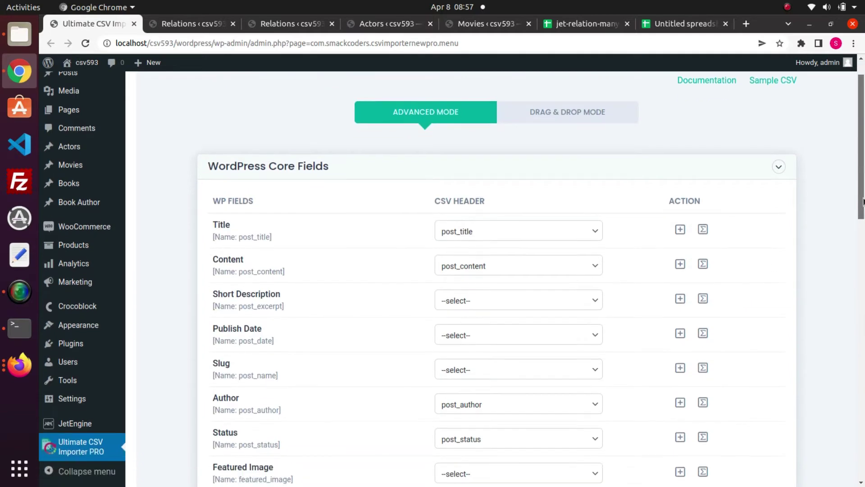
pyautogui.moveTo(864, 237); pyautogui.dragTo(864, 361)
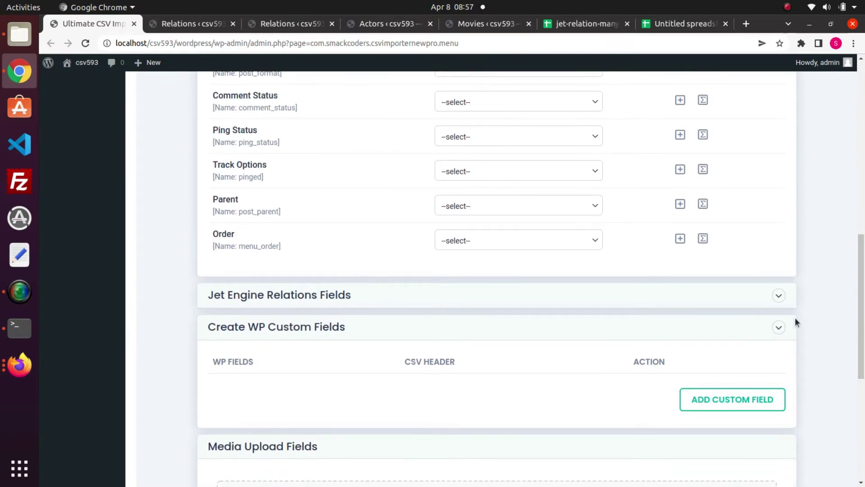
pyautogui.click(779, 298)
pyautogui.scroll(-3, 852, 298)
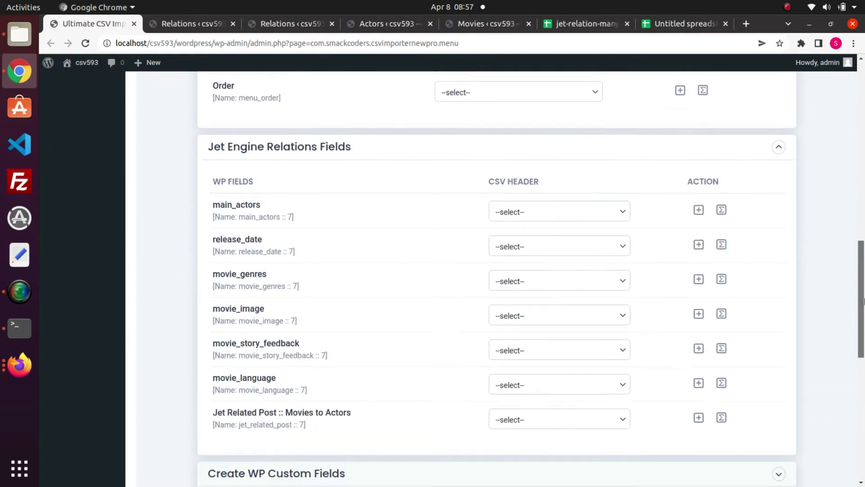
pyautogui.click(614, 209)
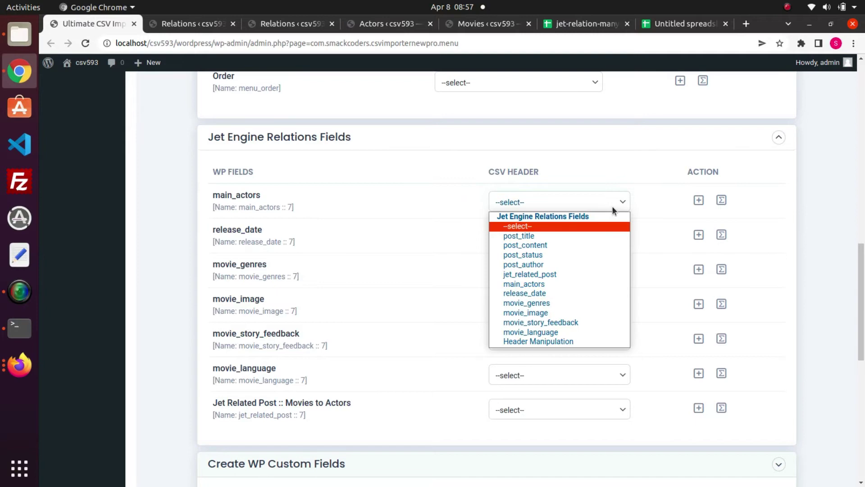
pyautogui.click(567, 284)
pyautogui.click(524, 246)
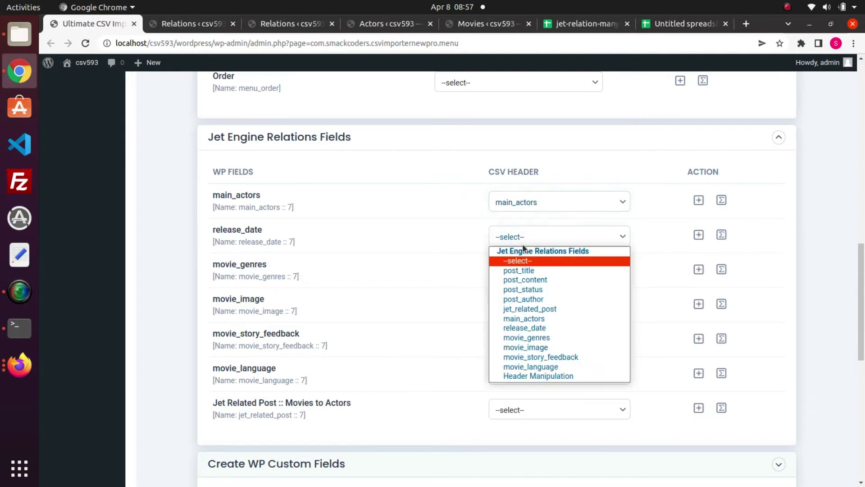
pyautogui.click(514, 323)
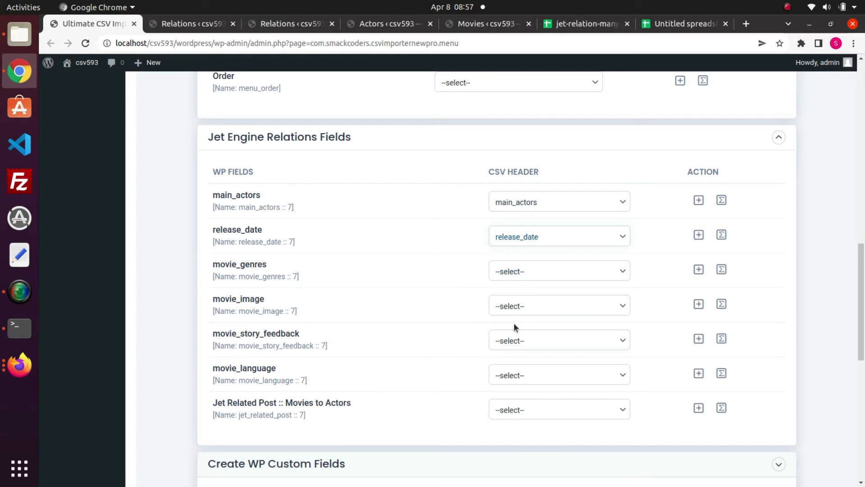
pyautogui.click(519, 272)
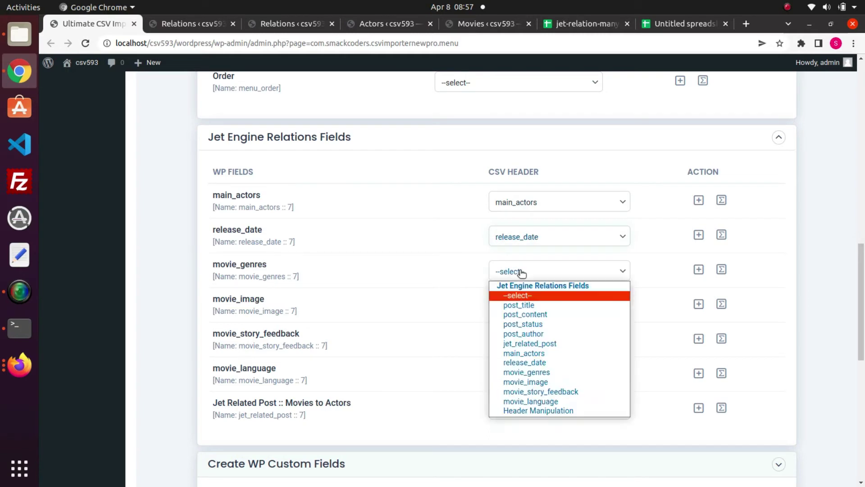
pyautogui.click(526, 372)
# - Map movie_image, movie_story_feedback, movie_language, and the Movies to Actors relation to jet_related_post
pyautogui.click(514, 308)
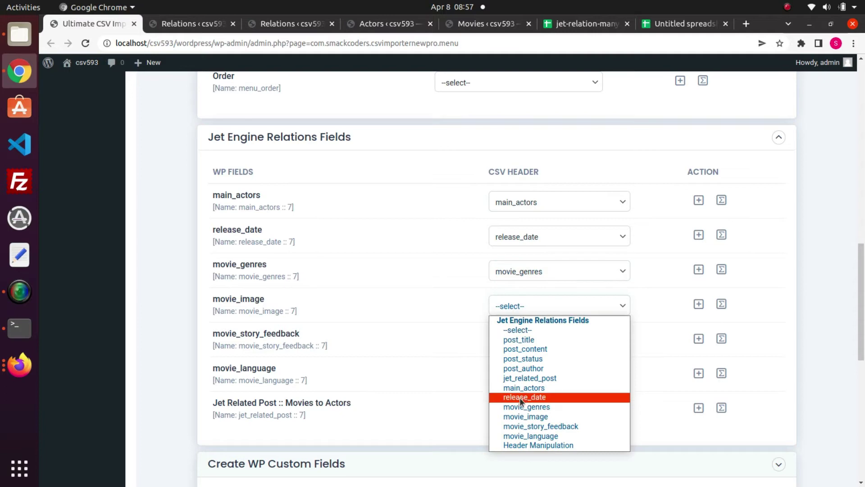
pyautogui.click(518, 415)
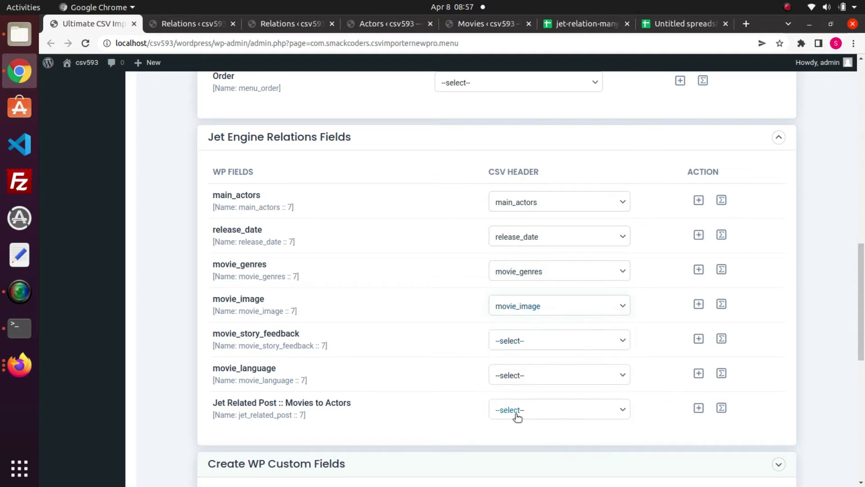
pyautogui.click(516, 340)
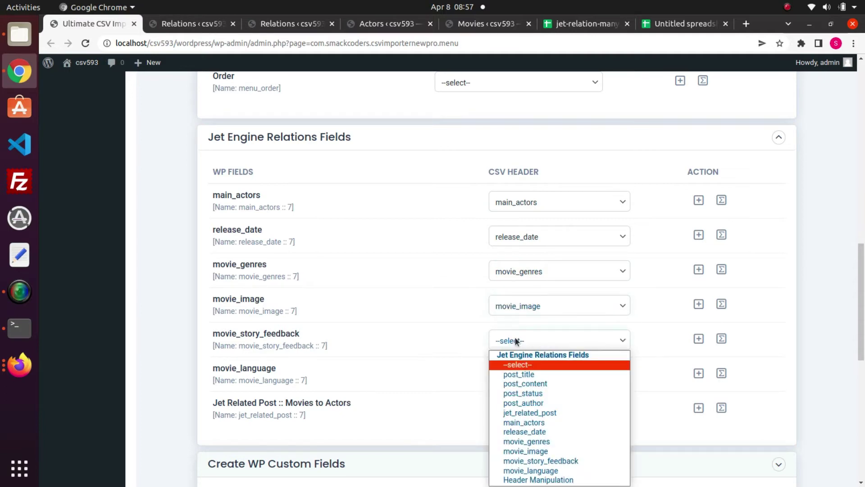
pyautogui.click(556, 461)
pyautogui.click(517, 376)
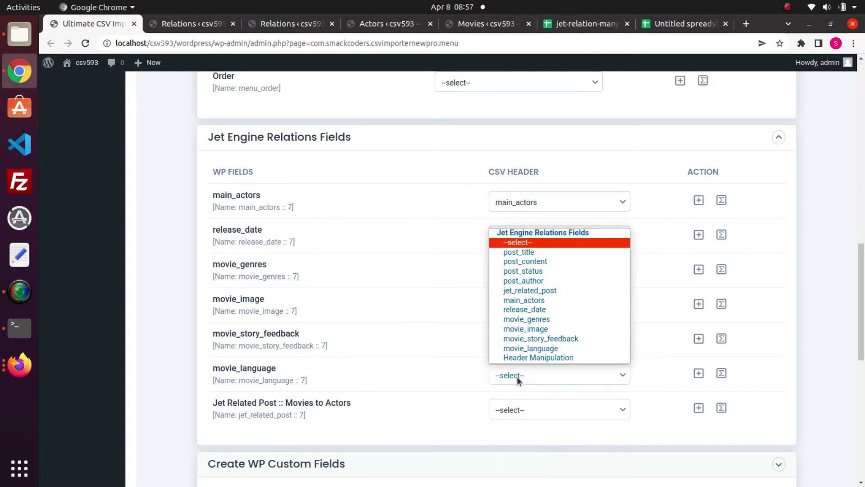
pyautogui.click(532, 349)
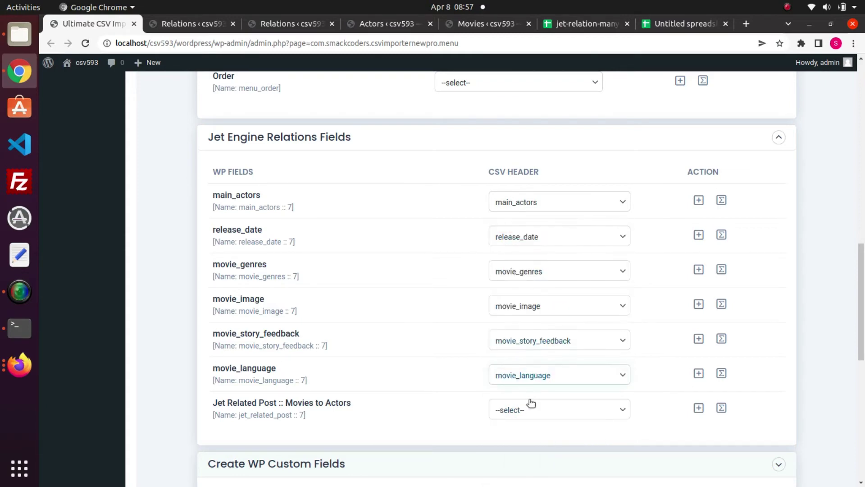
pyautogui.click(530, 404)
pyautogui.click(529, 325)
pyautogui.scroll(7, 828, 269)
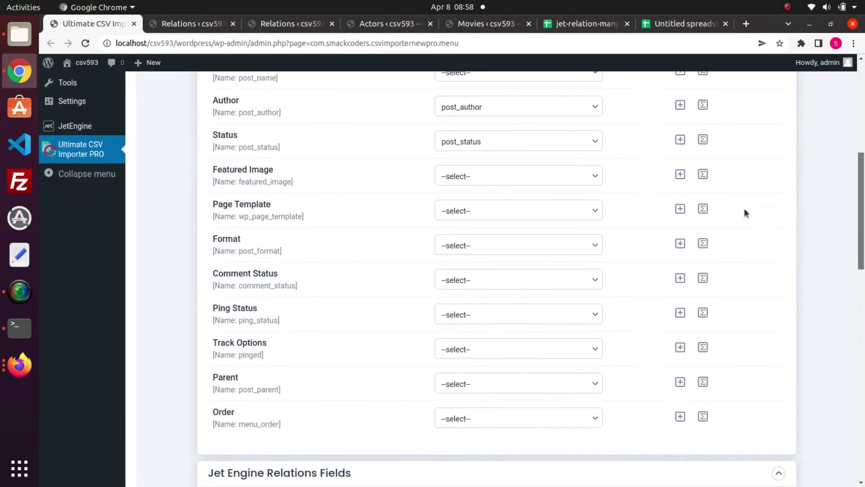
pyautogui.scroll(5, 744, 213)
pyautogui.scroll(-20, 724, 139)
# - Remove the trailing sheet name from the 'Save this mapping as' name and continue to media options
pyautogui.click(593, 365)
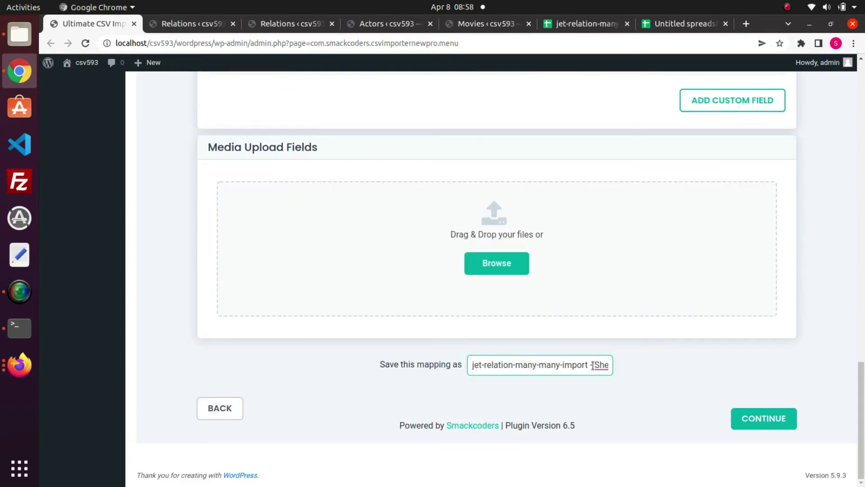
pyautogui.hotkey('shift', 'End')
pyautogui.press('Delete')
pyautogui.write('s')
pyautogui.click(751, 417)
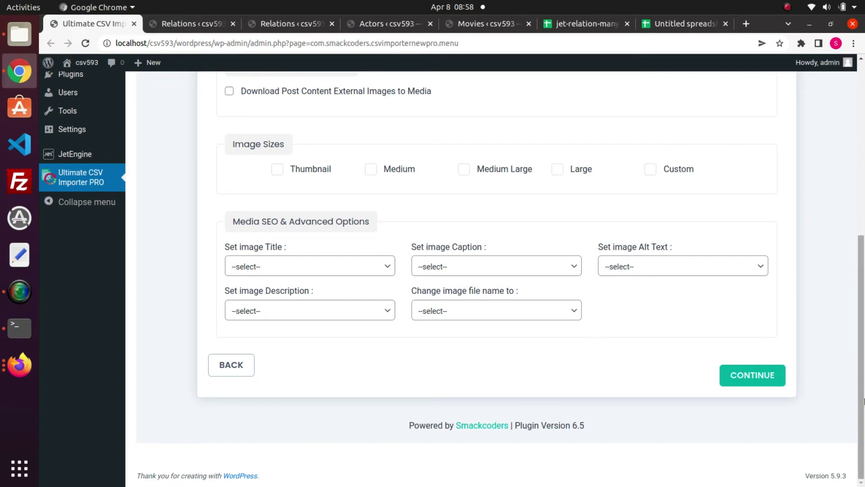
pyautogui.moveTo(858, 379); pyautogui.dragTo(863, 423)
# - Pass the media step and run the import until all 4 movie records are inserted
pyautogui.click(751, 377)
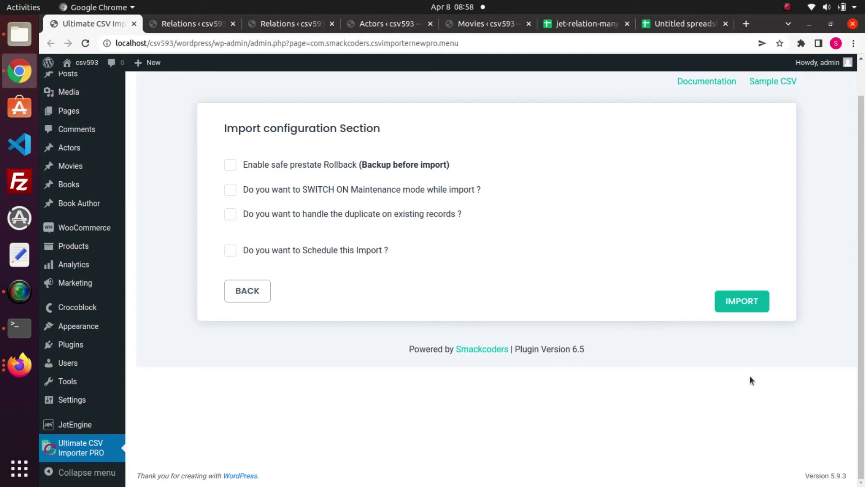
pyautogui.click(732, 300)
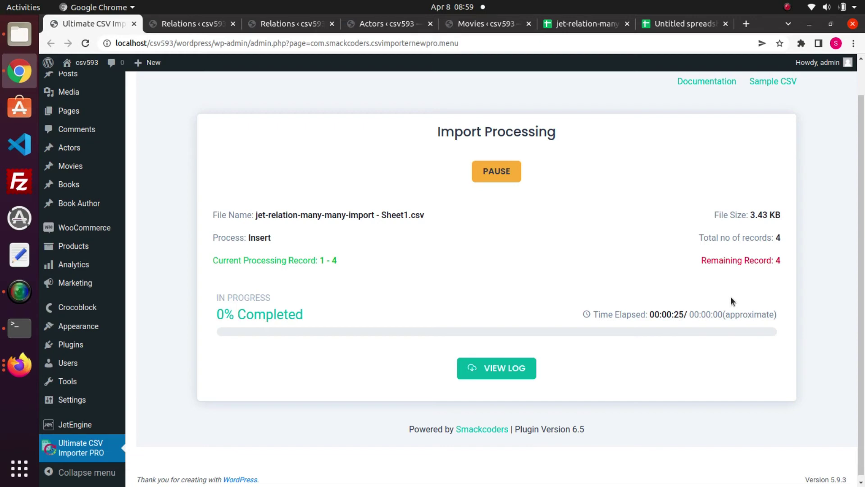
# - Open the import log in a new tab
pyautogui.click(492, 359)
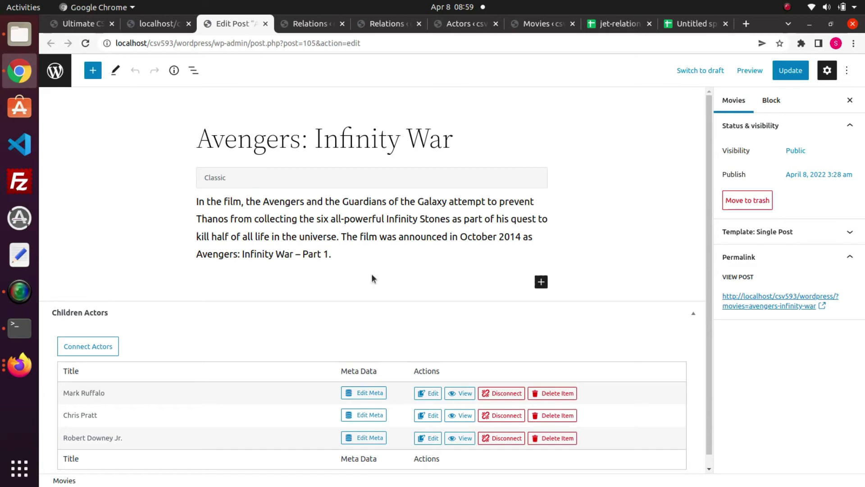
pyautogui.click(370, 438)
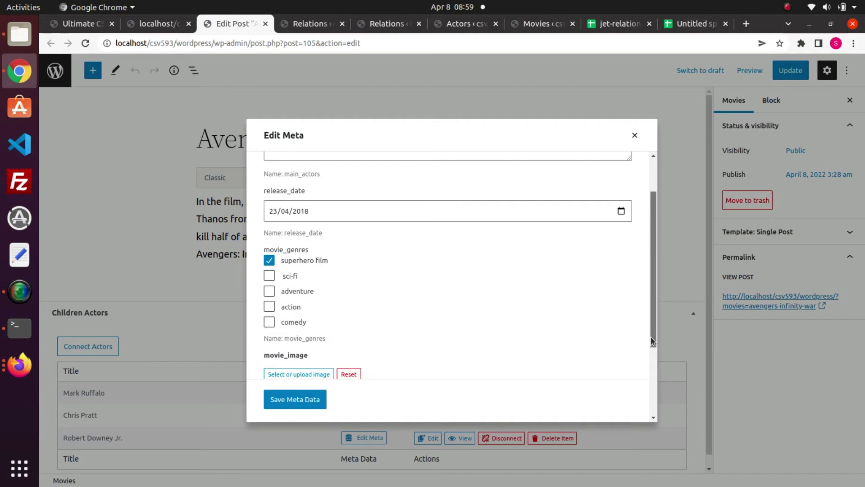
pyautogui.moveTo(652, 341); pyautogui.dragTo(609, 228)
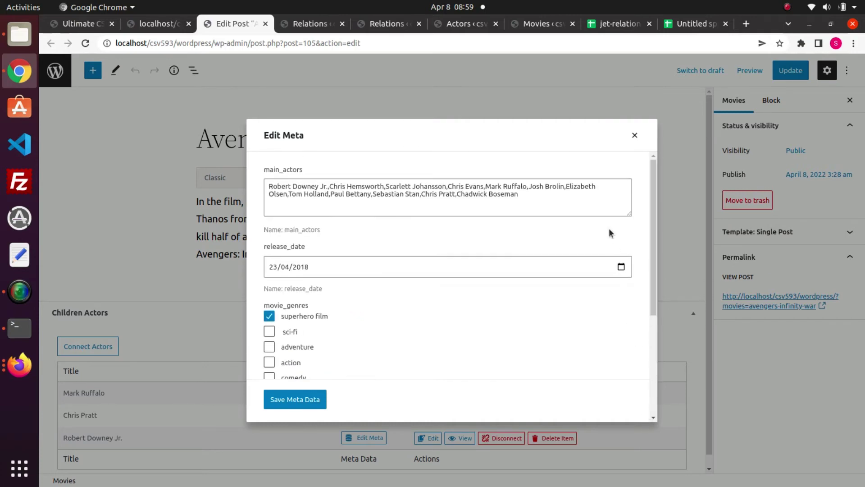
pyautogui.click(635, 136)
pyautogui.click(380, 418)
pyautogui.moveTo(655, 288); pyautogui.dragTo(597, 237)
pyautogui.click(634, 136)
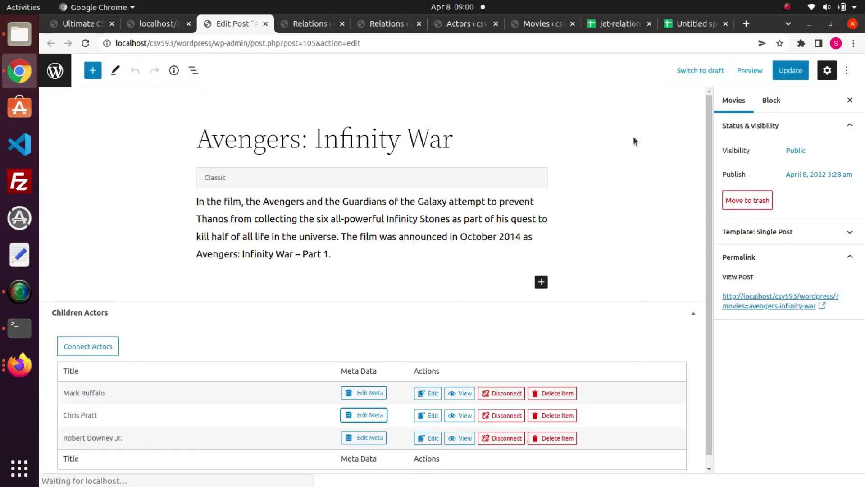
pyautogui.click(362, 393)
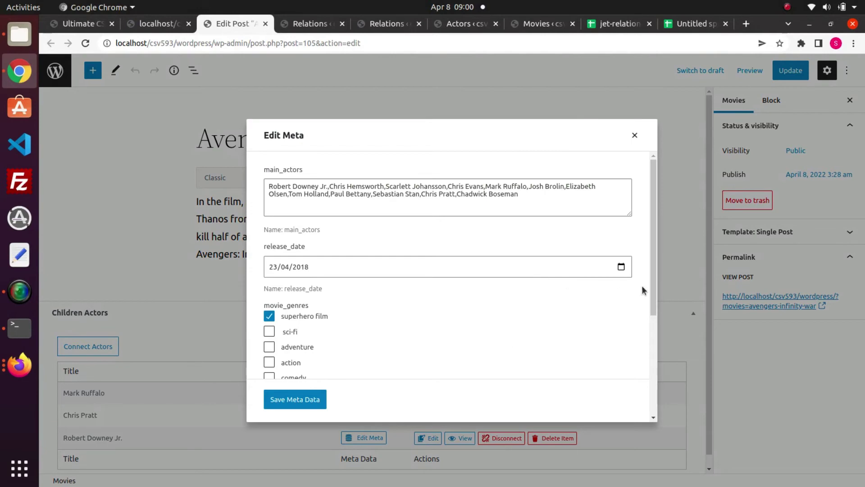
pyautogui.moveTo(651, 277); pyautogui.dragTo(662, 401)
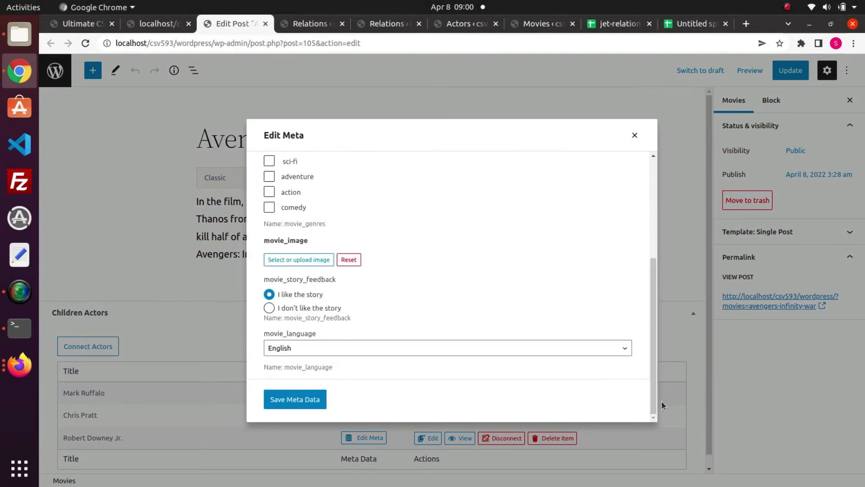
pyautogui.click(634, 135)
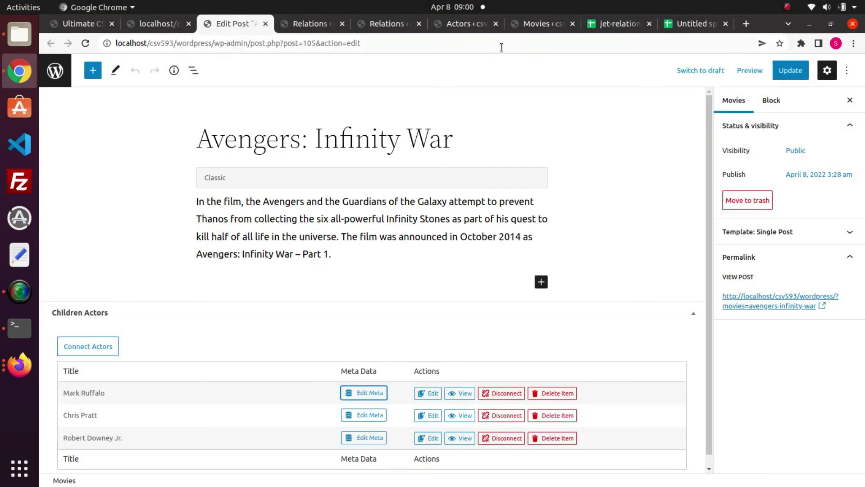
# - From the Actors list, open Robert Downey Jr.'s edit page in a new tab
pyautogui.click(453, 26)
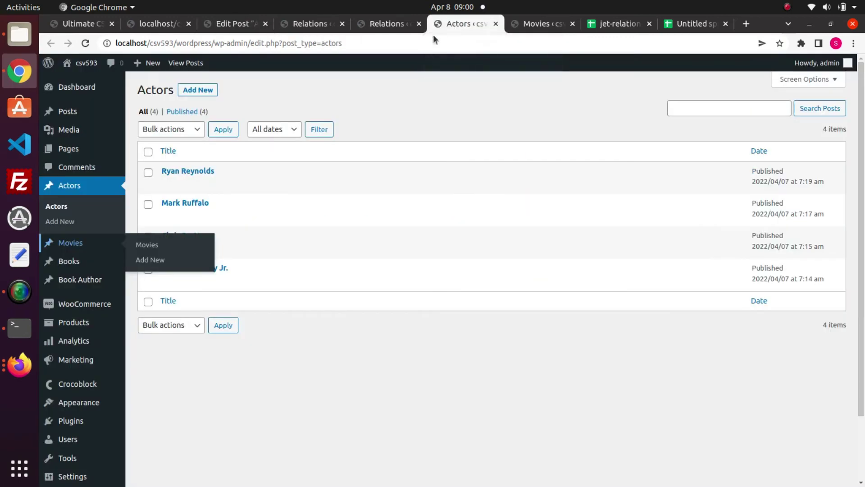
pyautogui.rightClick(167, 281)
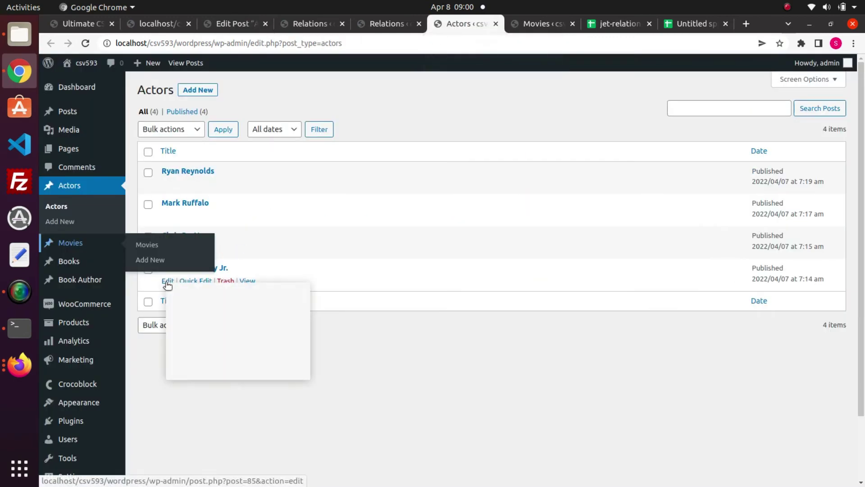
pyautogui.click(184, 291)
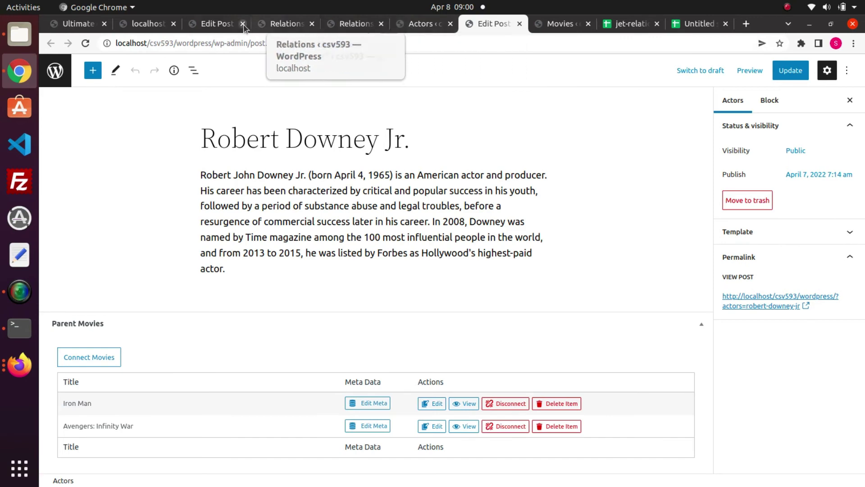
# - Leave the Avengers and Robert Downey Jr. pages for the Iron Man edit page, showing Robert Downey Jr. as linked actor
pyautogui.click(218, 24)
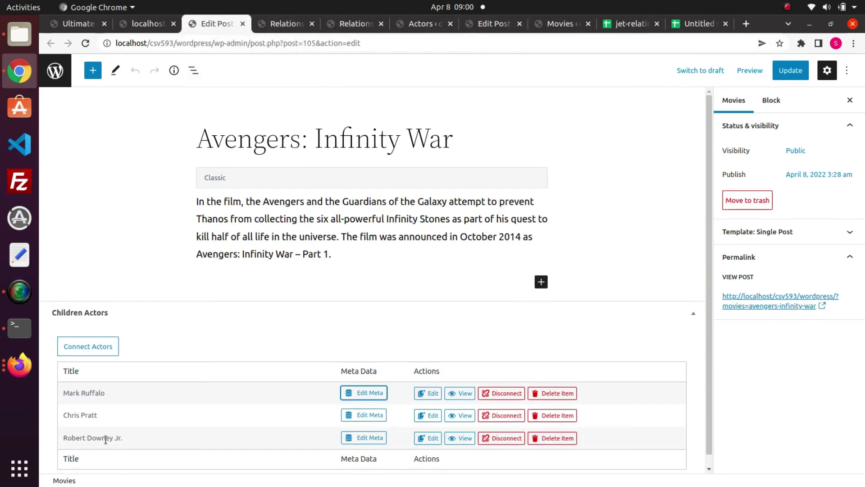
pyautogui.click(486, 24)
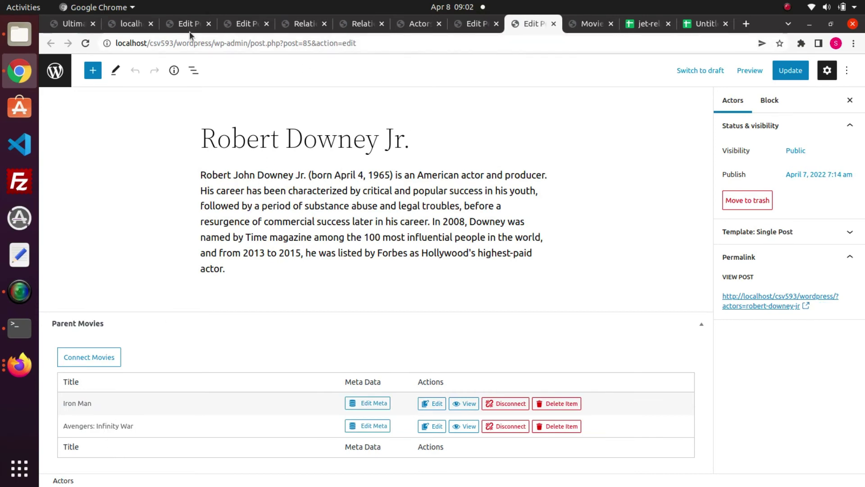
pyautogui.click(189, 27)
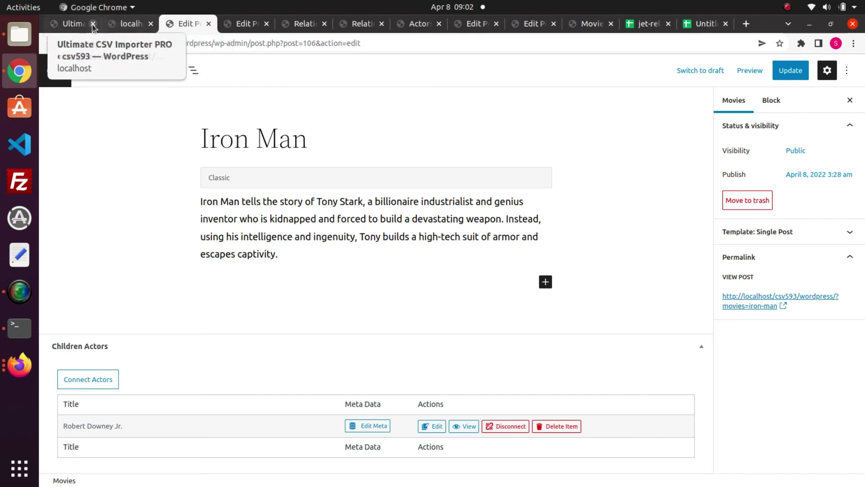
# - Go from the import-completed page to the importer's Export section
pyautogui.click(69, 28)
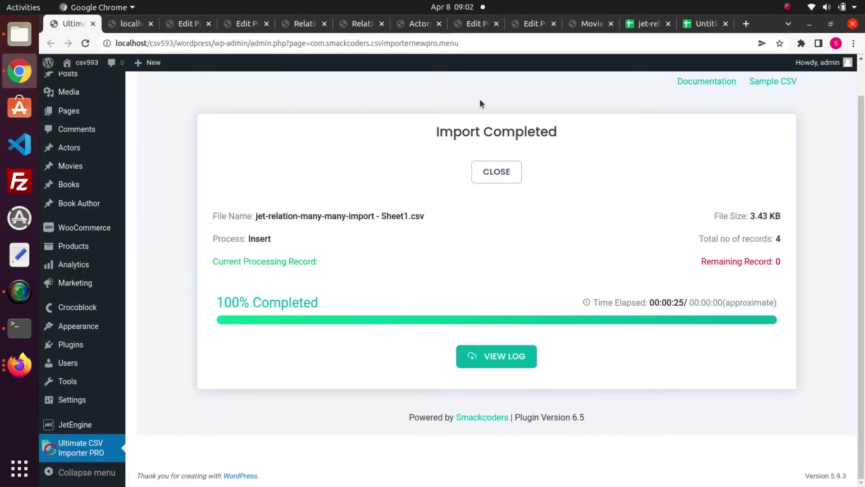
pyautogui.scroll(2, 444, 110)
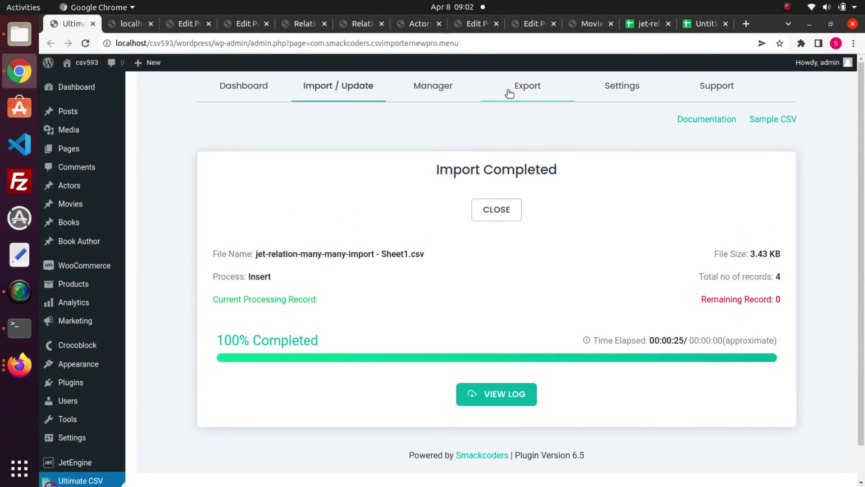
pyautogui.click(508, 90)
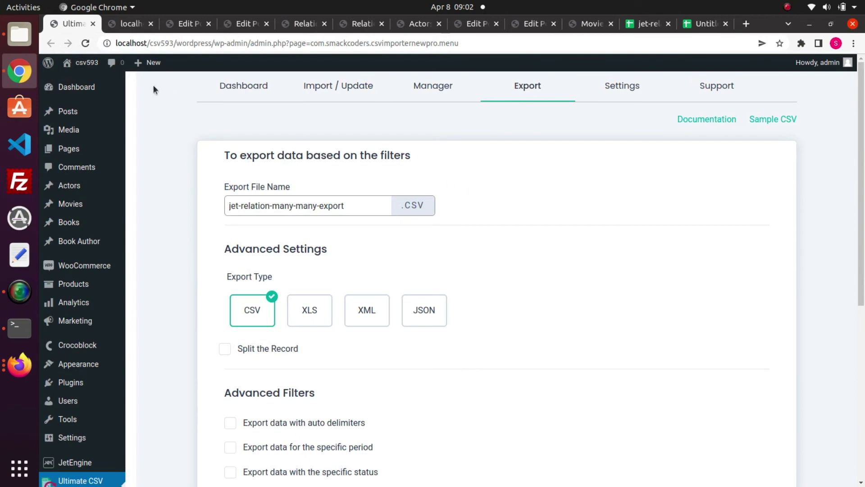
pyautogui.click(85, 43)
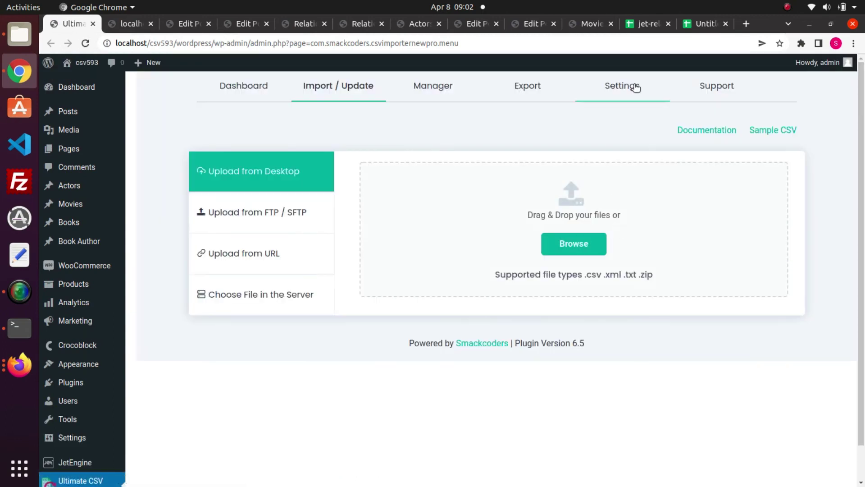
pyautogui.click(545, 82)
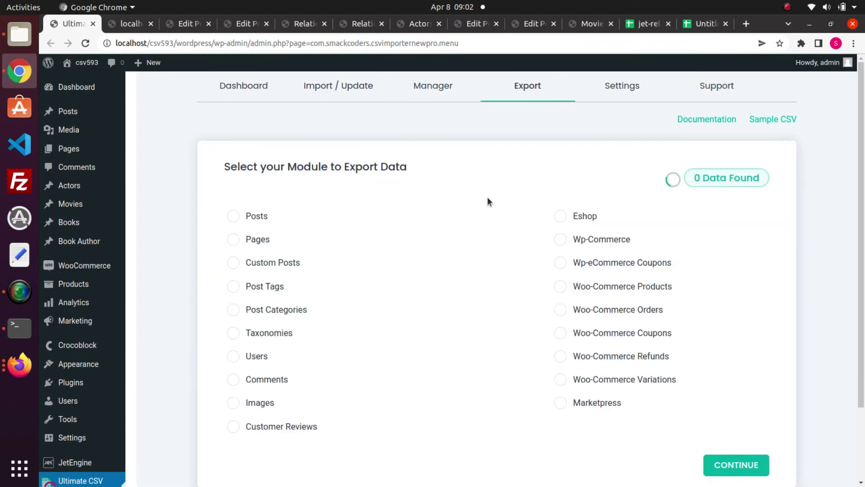
# - Choose Custom Posts with post type 'movies' (4 posts) as the export module and continue to templates
pyautogui.click(227, 262)
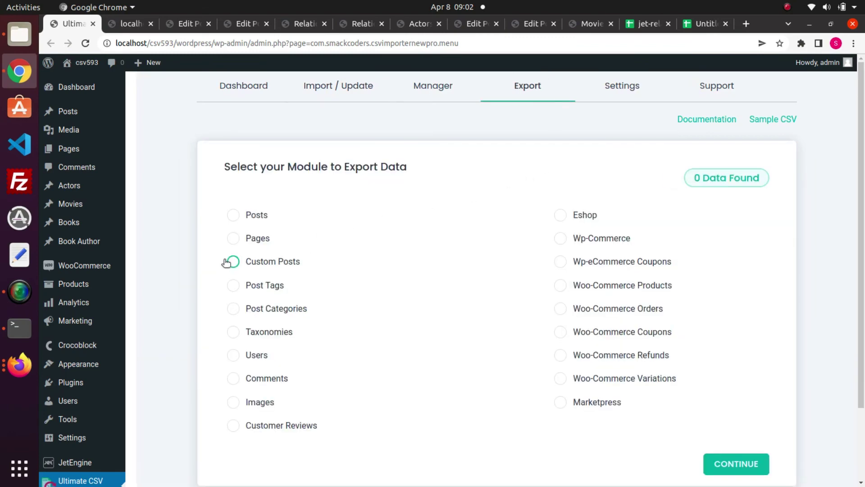
pyautogui.click(230, 264)
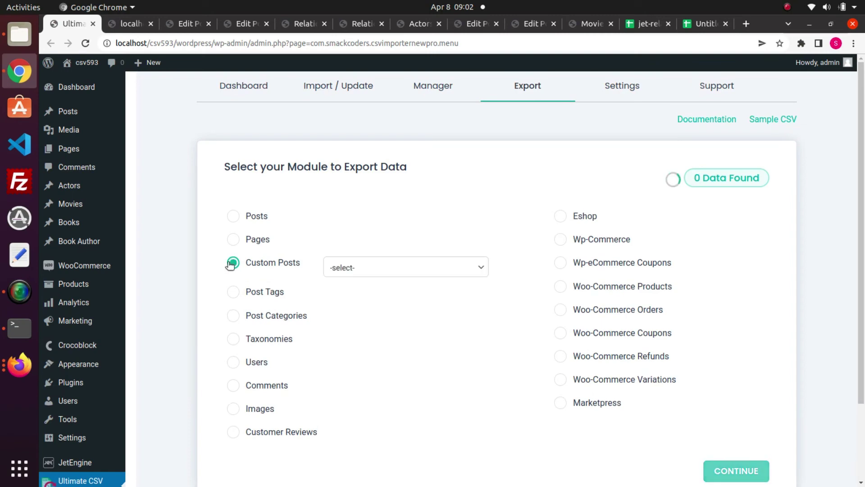
pyautogui.click(374, 268)
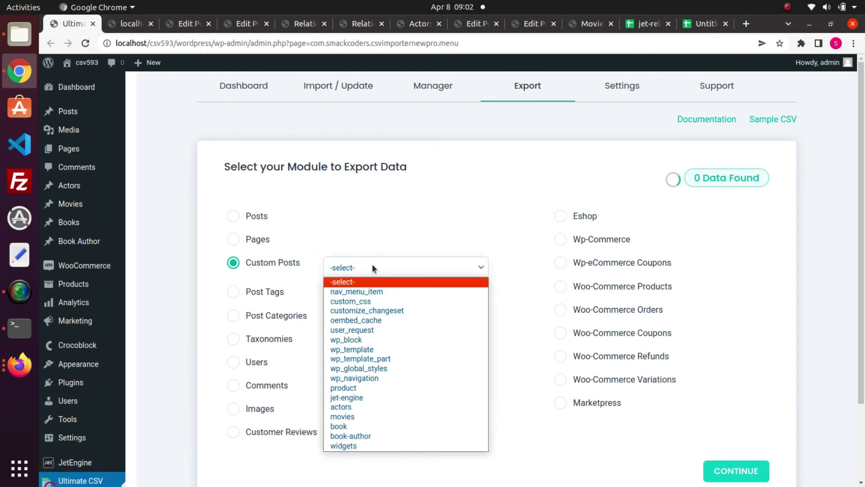
pyautogui.click(372, 417)
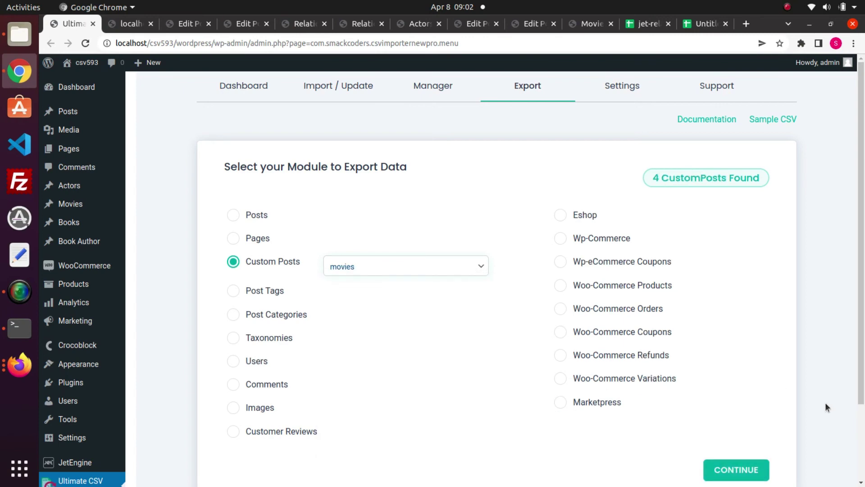
pyautogui.click(750, 470)
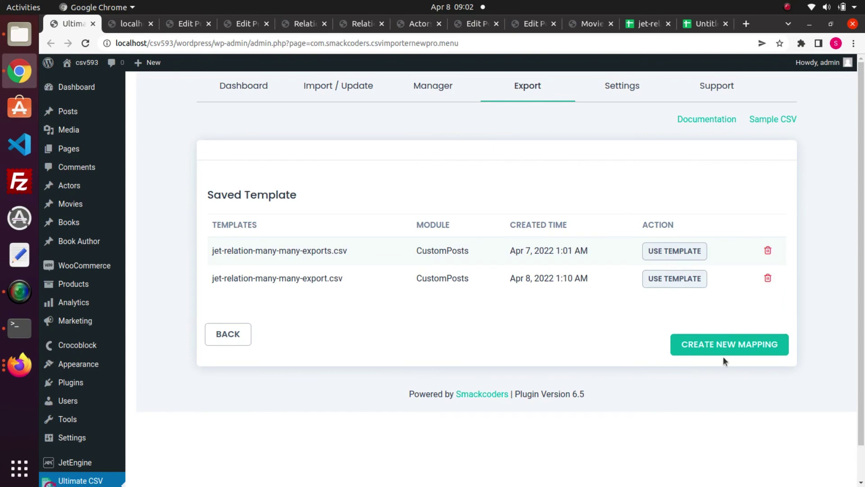
# - Create a new export mapping with the export file name 'jetmanytomanyexports'
pyautogui.moveTo(780, 346); pyautogui.dragTo(713, 349)
pyautogui.click(713, 350)
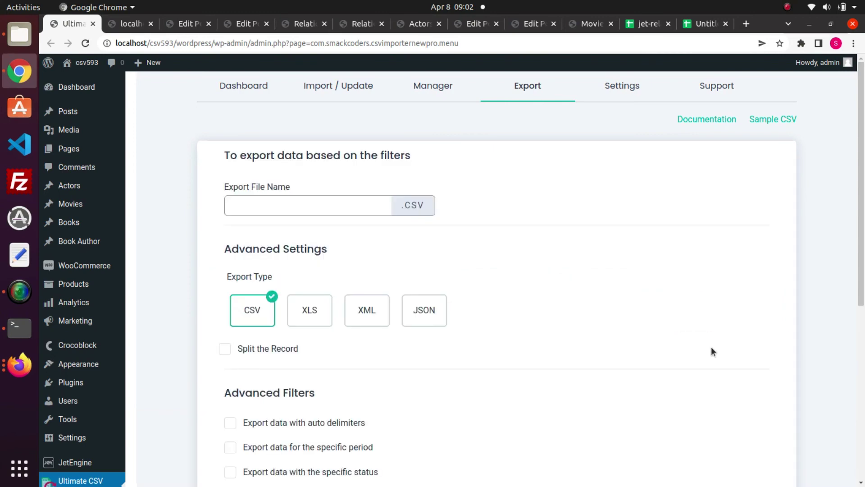
pyautogui.click(234, 208)
pyautogui.write('jet')
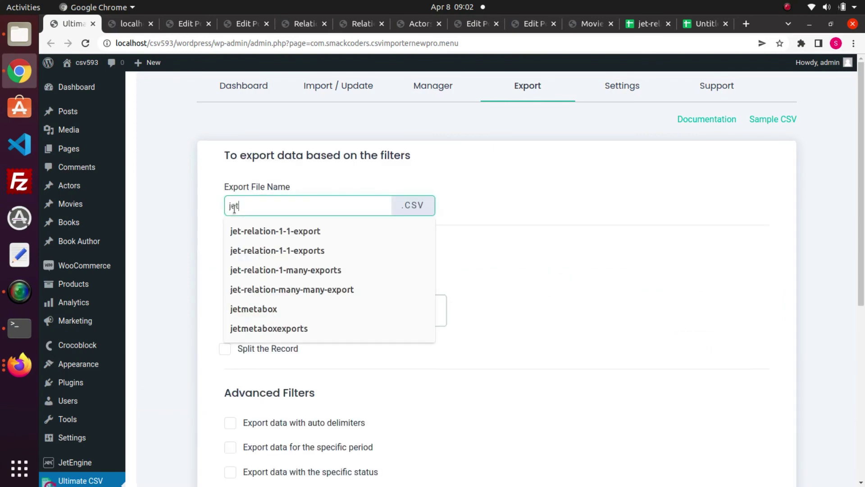
pyautogui.write('ma')
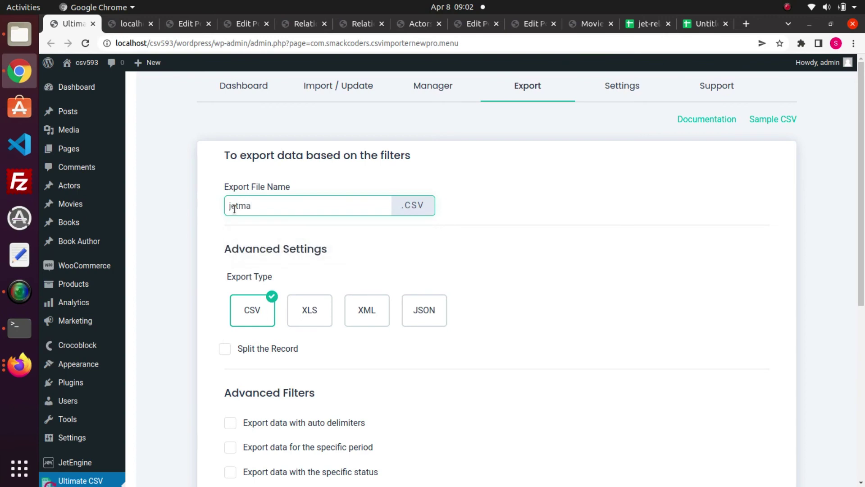
pyautogui.write('nytomanyexports')
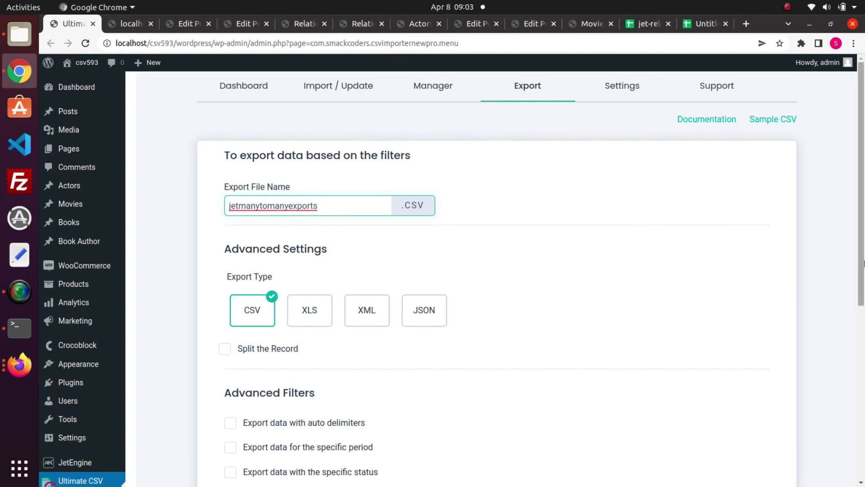
pyautogui.moveTo(859, 251); pyautogui.dragTo(836, 311)
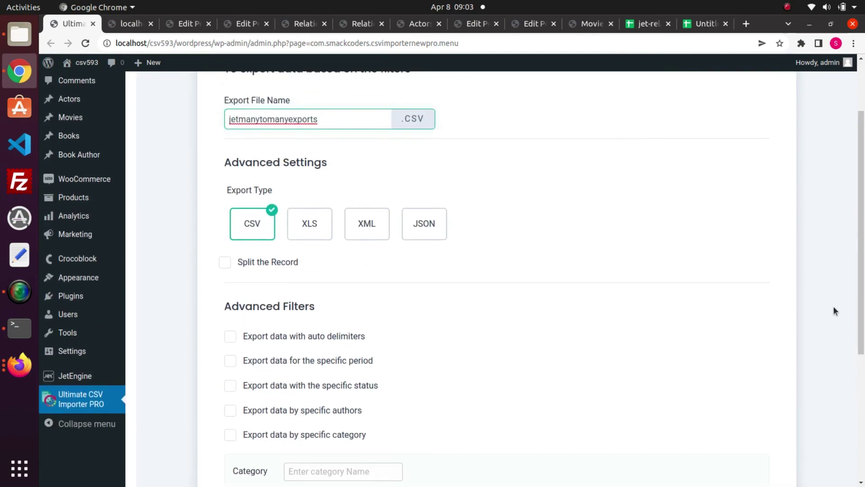
pyautogui.scroll(-5, 864, 332)
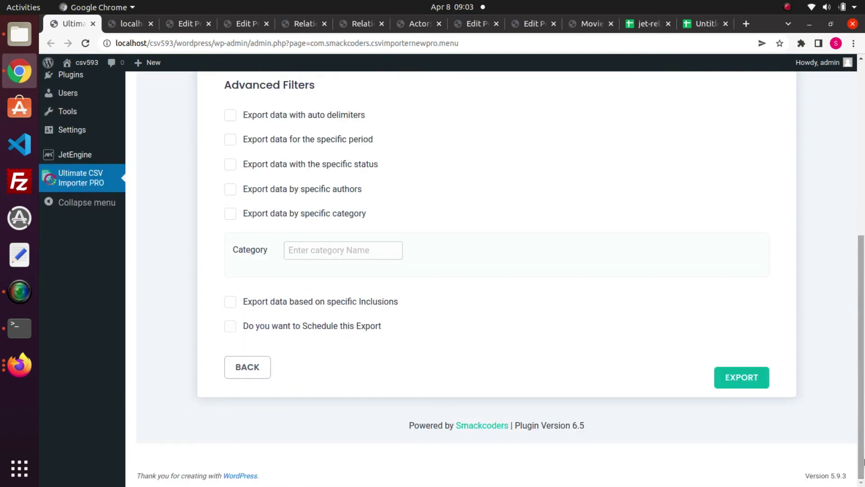
# - Run the movies export, download jetmanytomanyexports.csv, and go to the Untitled spreadsheet
pyautogui.click(735, 377)
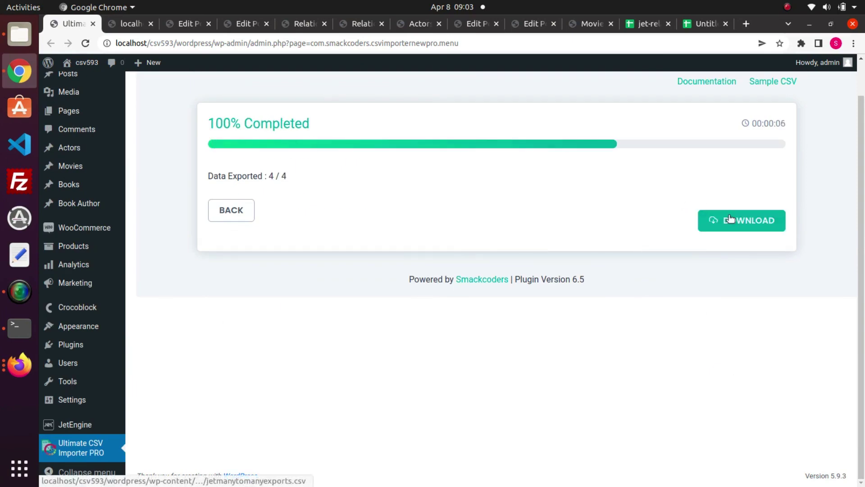
pyautogui.click(728, 220)
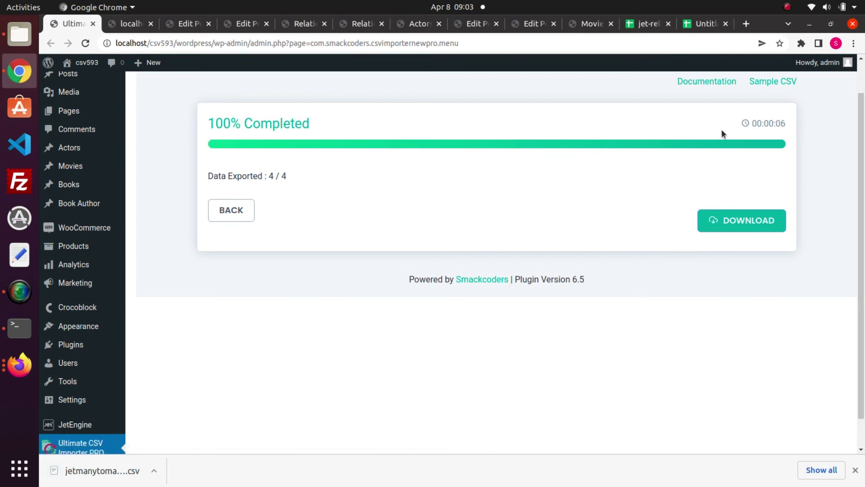
pyautogui.click(699, 25)
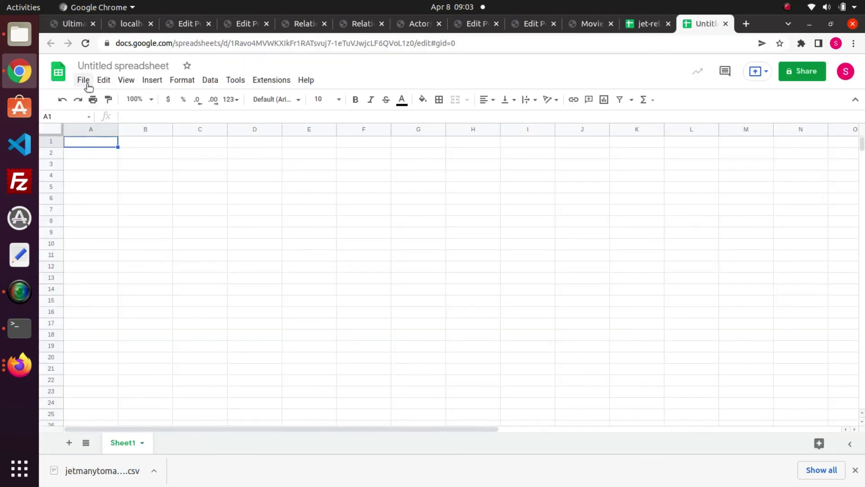
# - Upload and open jetmanytomanyexports.csv from the computer through File > Open
pyautogui.click(83, 81)
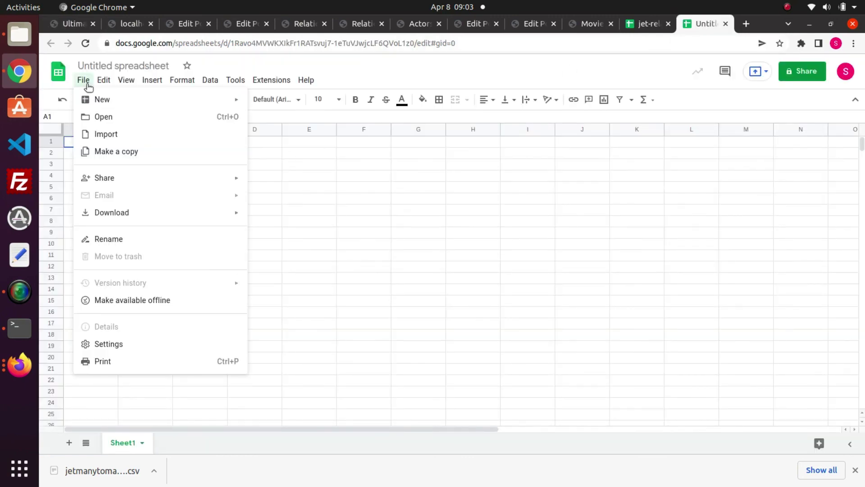
pyautogui.click(103, 117)
pyautogui.click(424, 127)
pyautogui.click(448, 279)
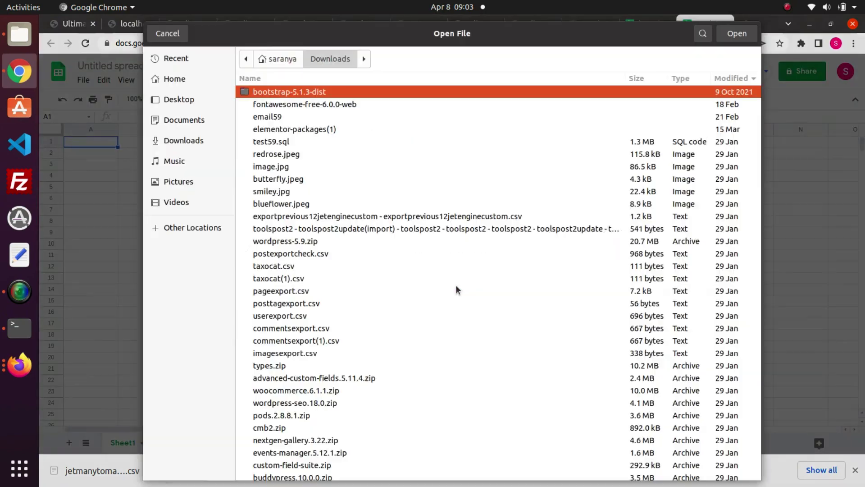
pyautogui.write('jet')
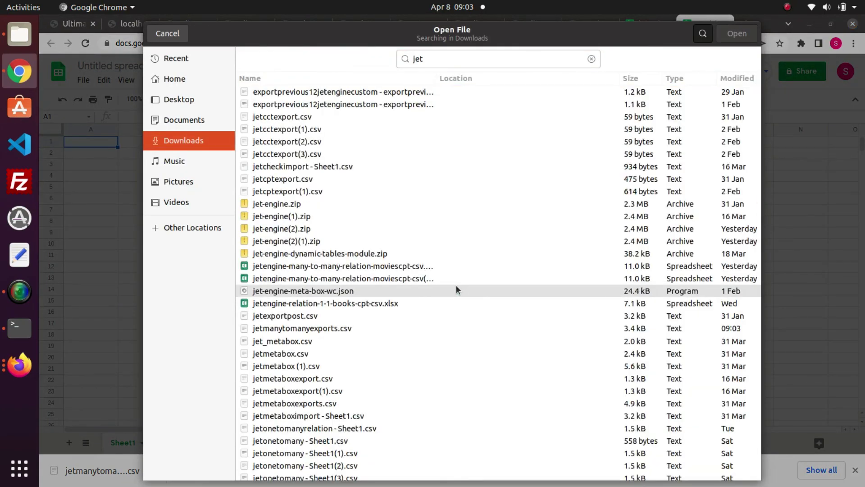
pyautogui.write('m')
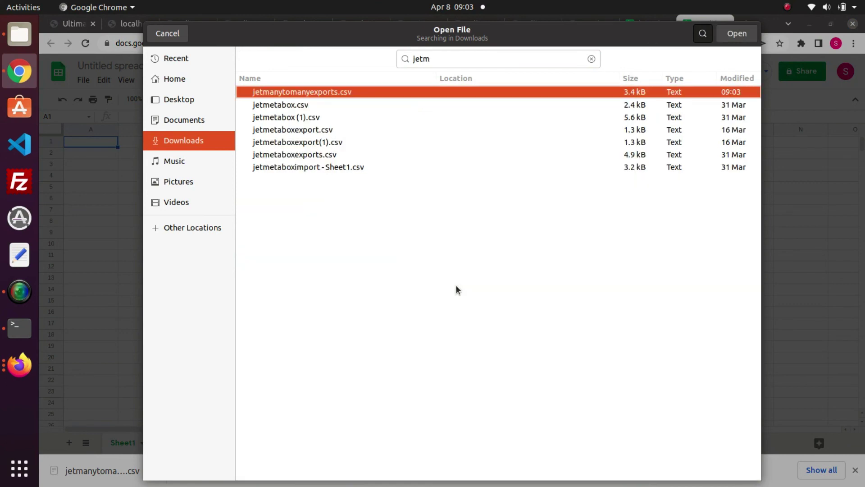
pyautogui.click(734, 36)
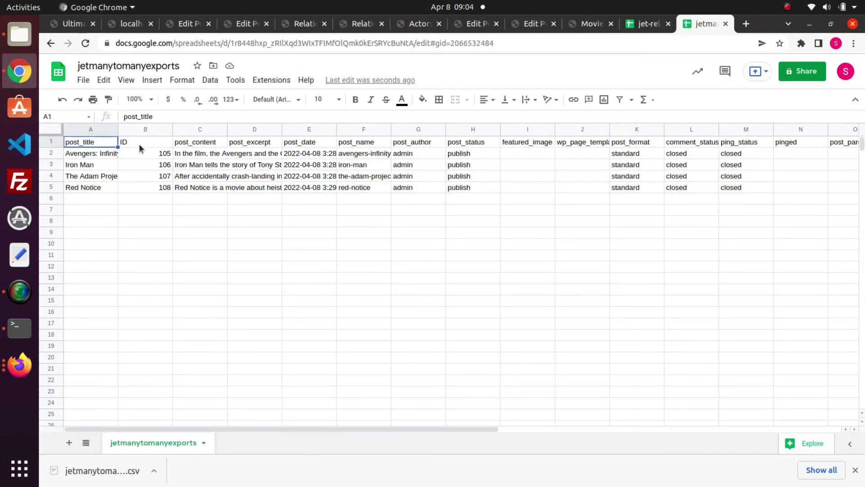
pyautogui.press('Right')
pyautogui.press('Right')
pyautogui.press('Right')
pyautogui.press('Right')
pyautogui.press('Right')
pyautogui.press('Right')
pyautogui.press('Right')
pyautogui.press('Right')
pyautogui.press('Right')
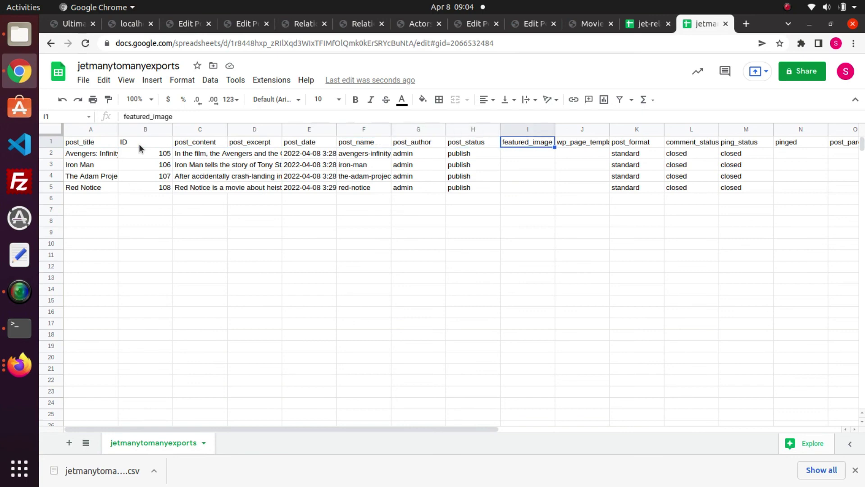
pyautogui.press('Right')
pyautogui.press('Right')
pyautogui.press('Right')
pyautogui.press('Right')
pyautogui.press('Right')
pyautogui.press('Right')
pyautogui.press('Right')
pyautogui.press('Right')
pyautogui.press('Right')
pyautogui.press('Right')
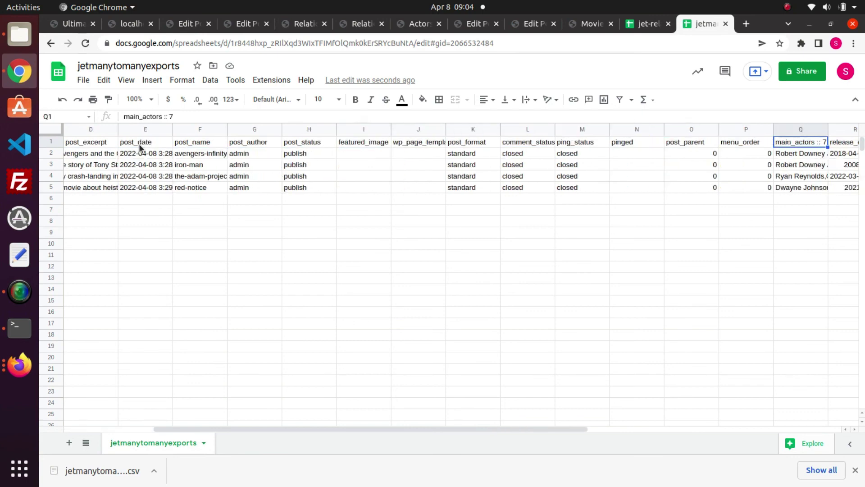
pyautogui.press('Right')
pyautogui.press('Right')
pyautogui.press('Right')
pyautogui.press('Right')
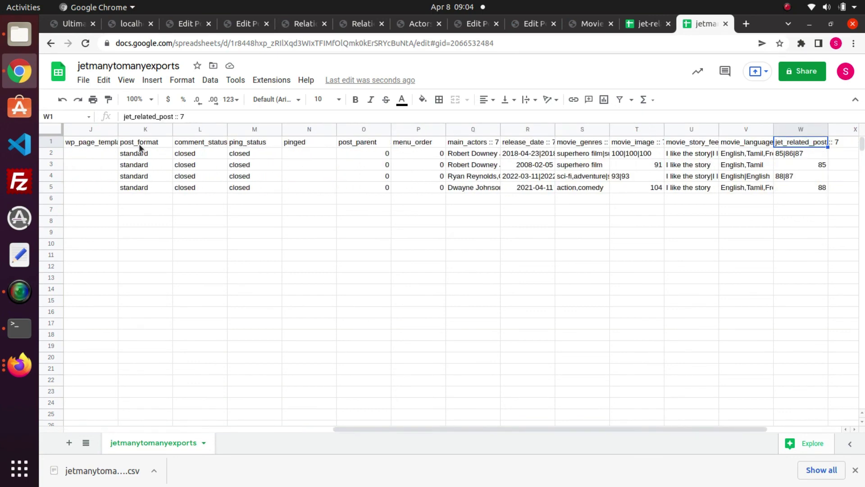
pyautogui.press('Right')
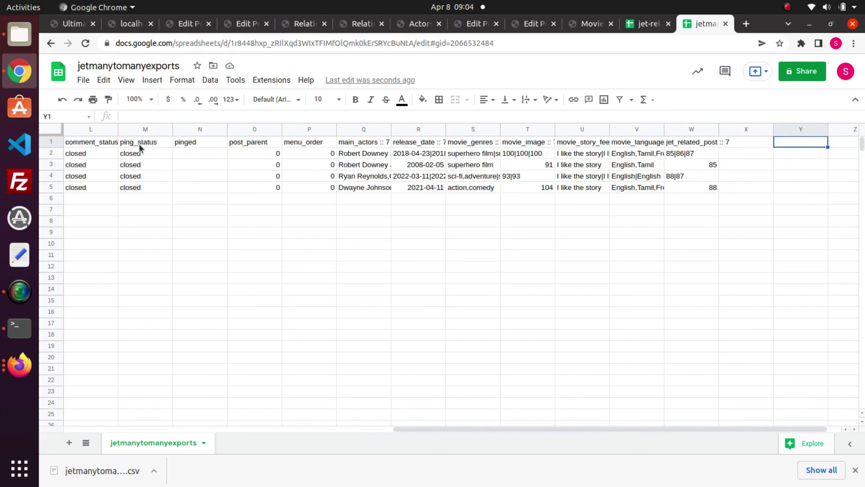